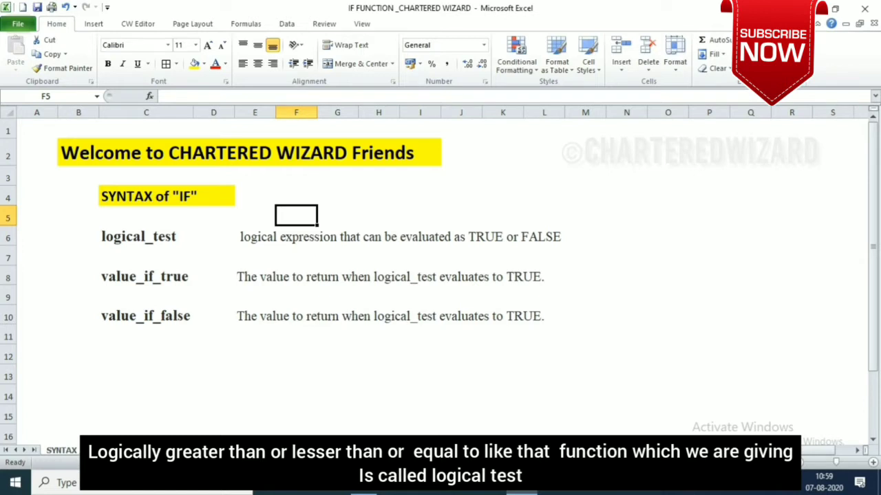
- Examine the value_if_true and value_if_false arguments in the IF syntax list
left_click(296, 277)
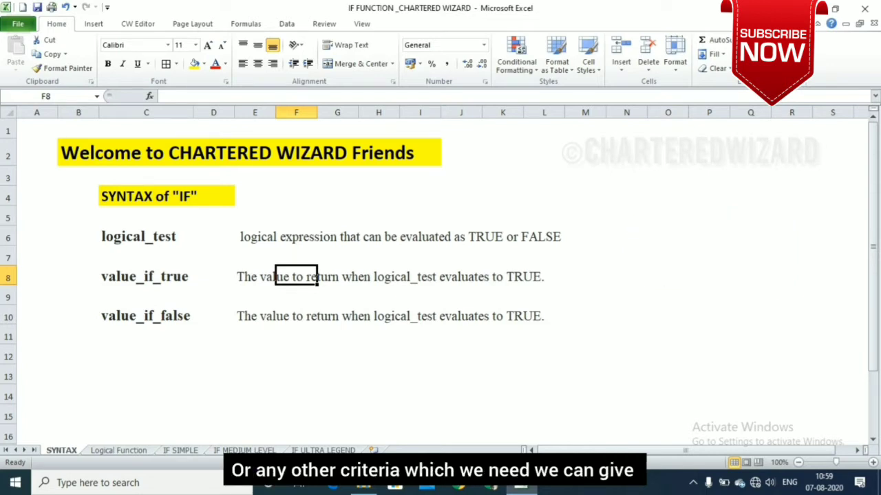
left_click(146, 277)
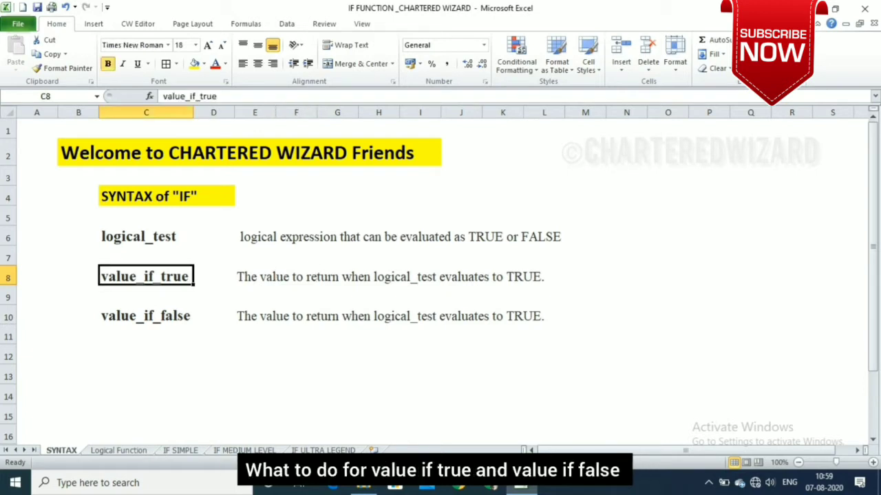
left_click(146, 334)
left_click(146, 316)
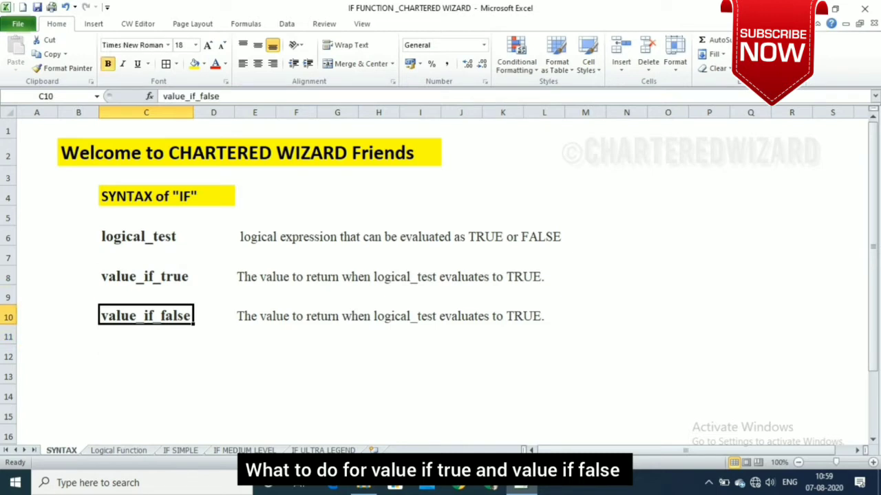
- On the Logical Function sheet, enter =IF(D6>90,) in E6 to test the first employee's points
key("ctrl+Page_Down")
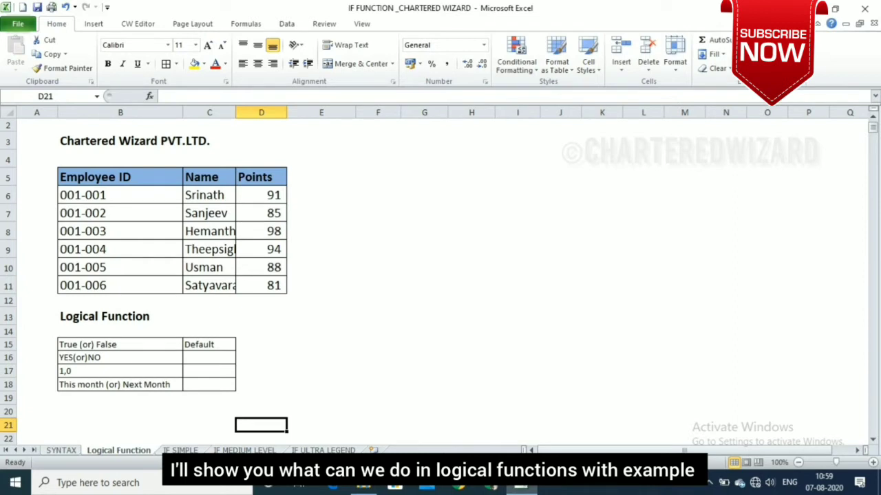
left_click(320, 196)
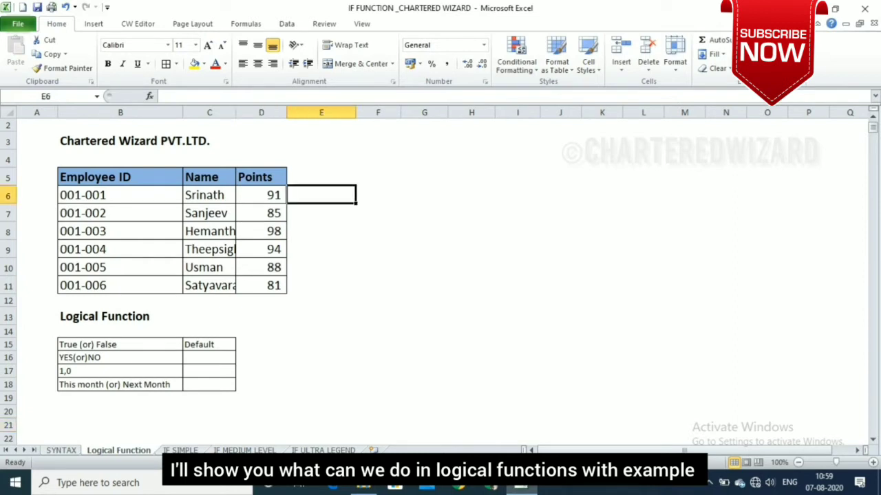
type("=if(")
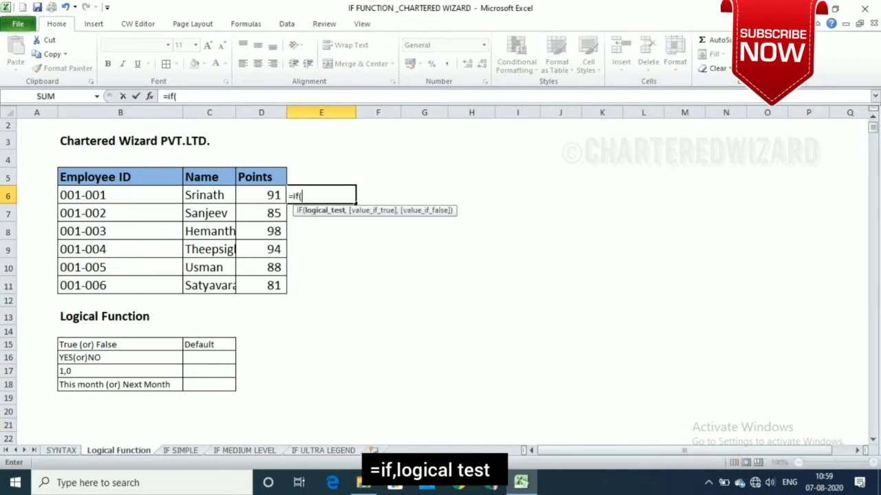
left_click(261, 196)
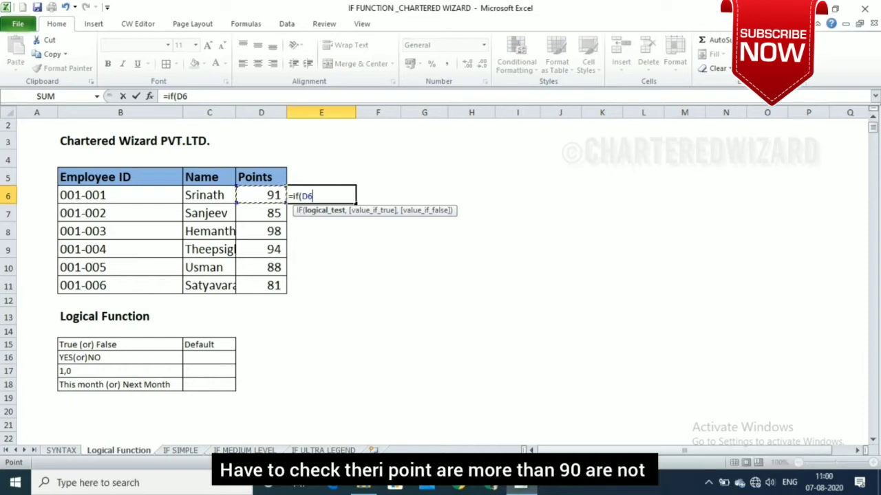
type(">90")
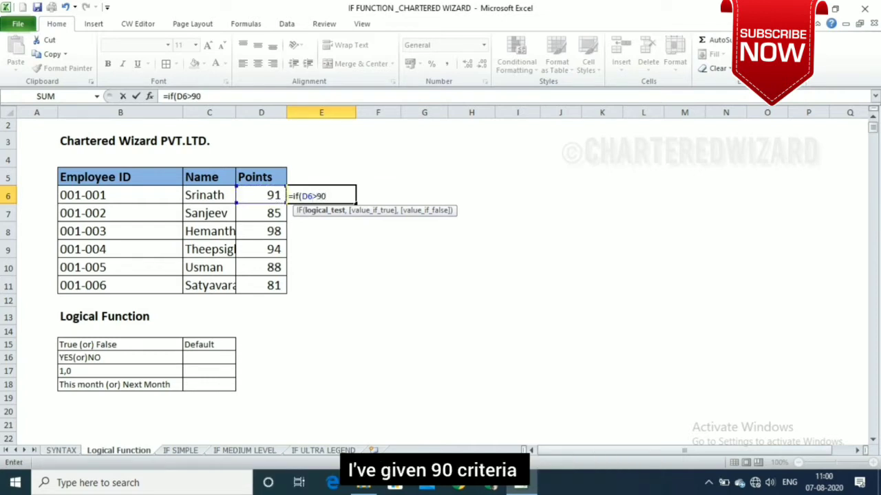
type(",")
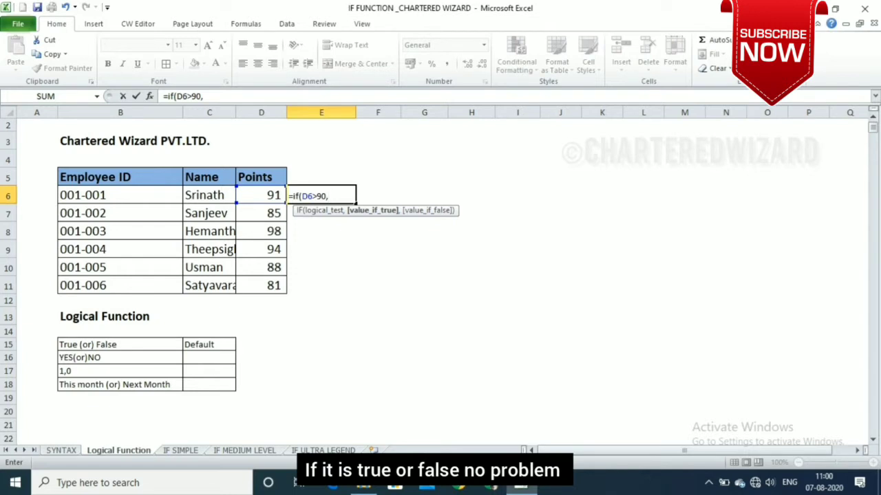
type(")")
key("Return")
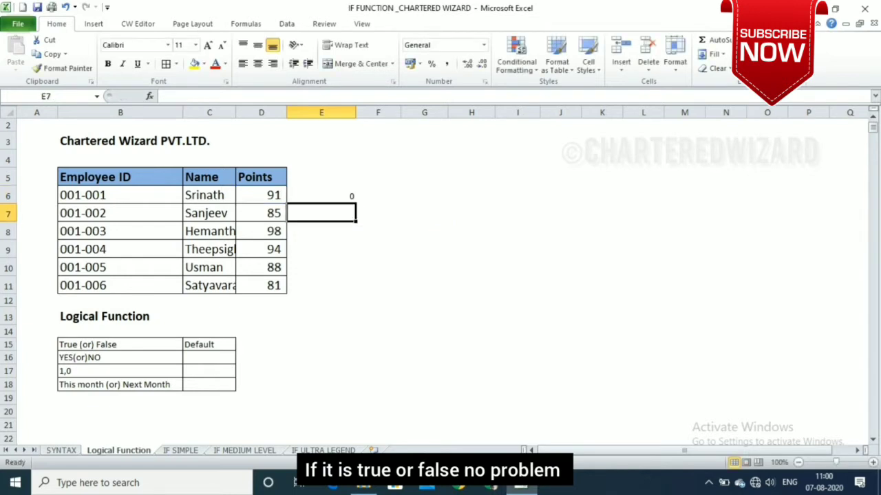
- Fill the IF formula without result values from E6 down to E11
left_click_drag(322, 196, 321, 285)
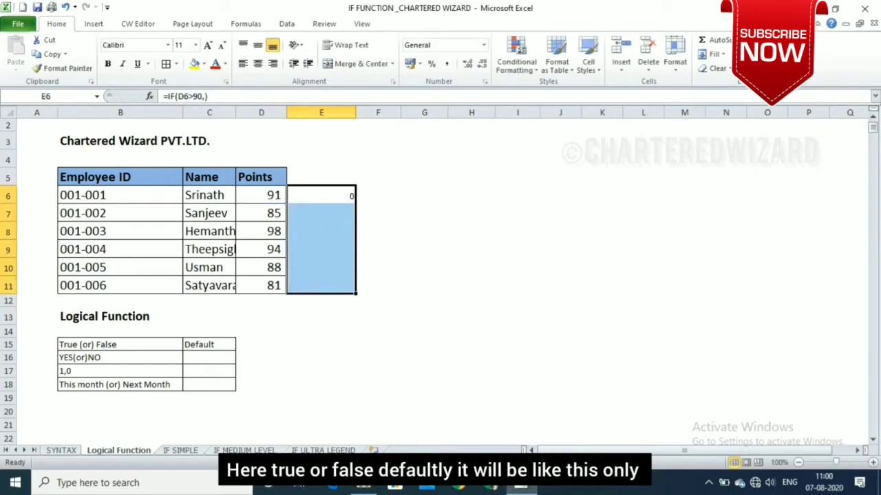
key("ctrl+d")
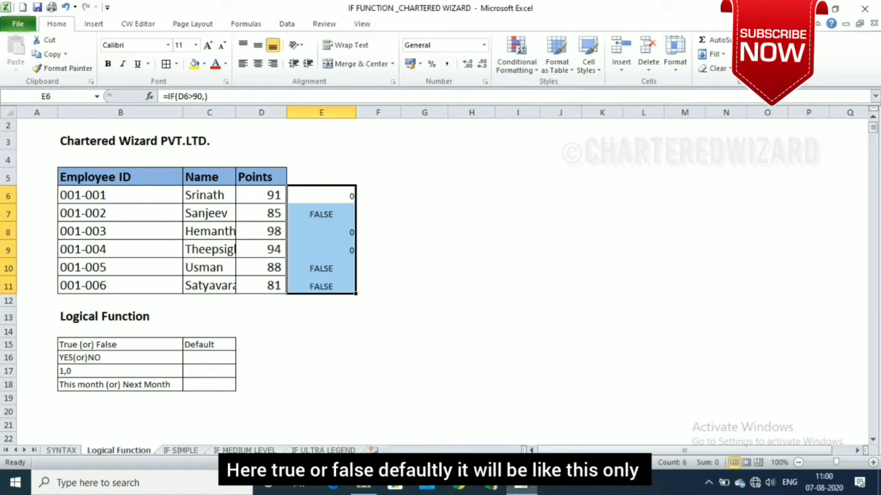
left_click(209, 344)
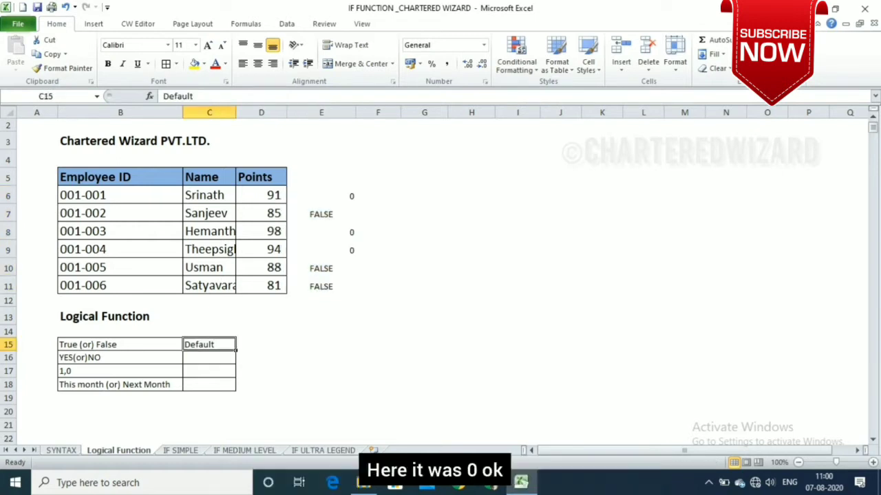
left_click(321, 231)
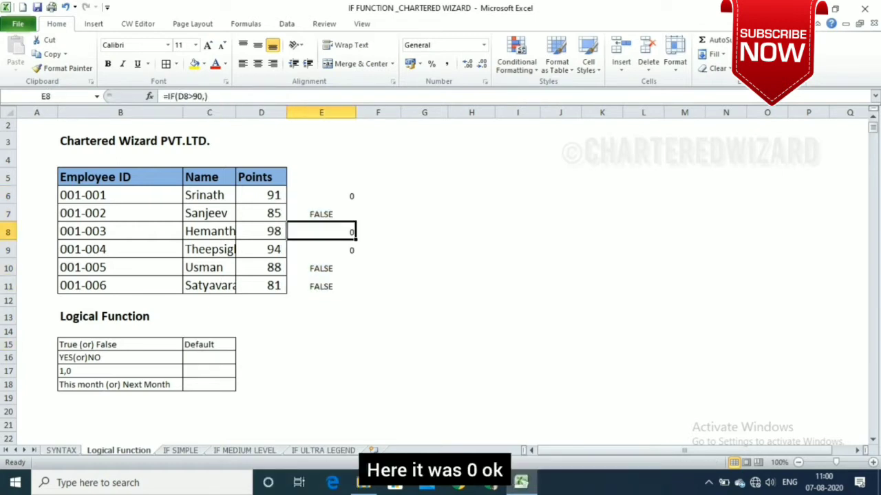
- Edit the formula in E6 to =IF(D6>90,1,0) so it returns 1 if true and 0 if false
left_click(322, 196)
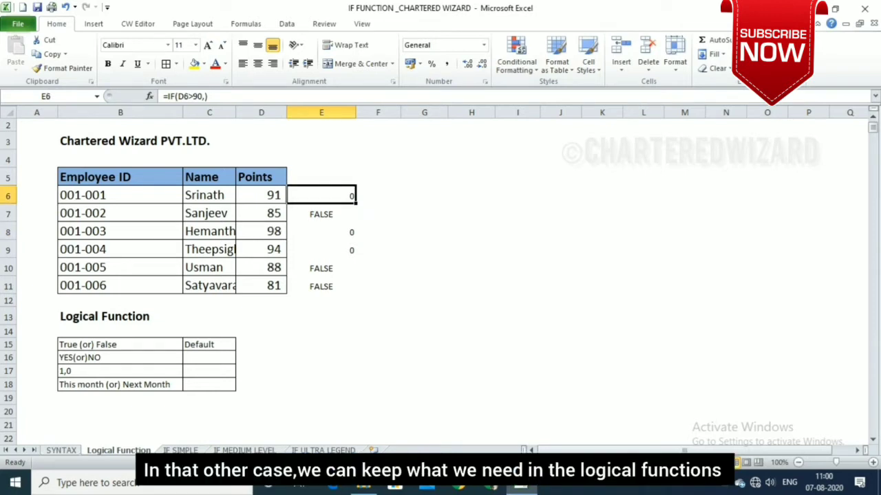
key("F2")
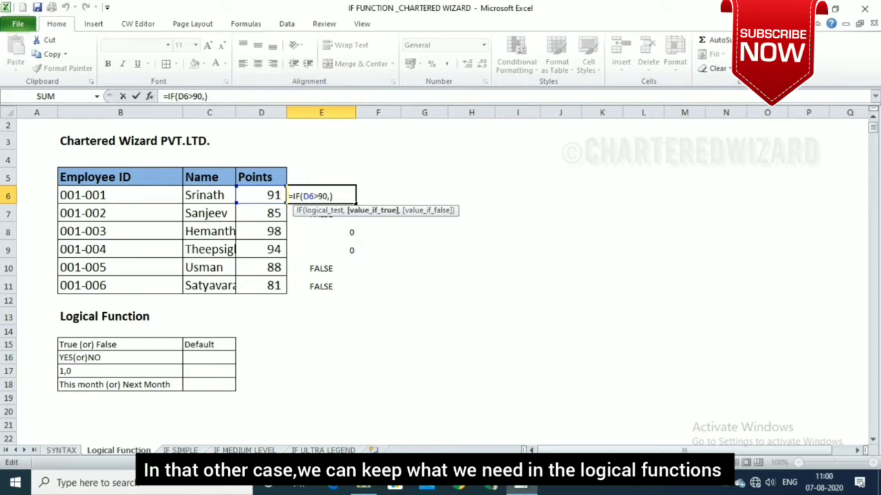
type("1,")
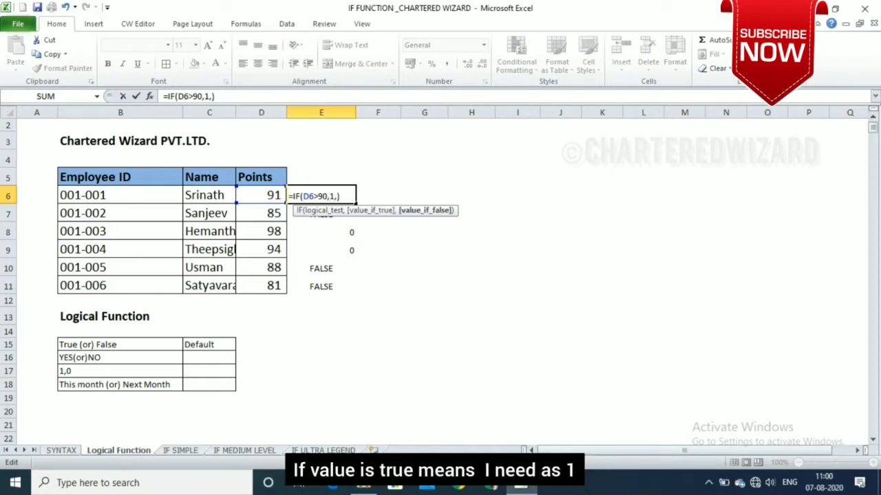
type("0")
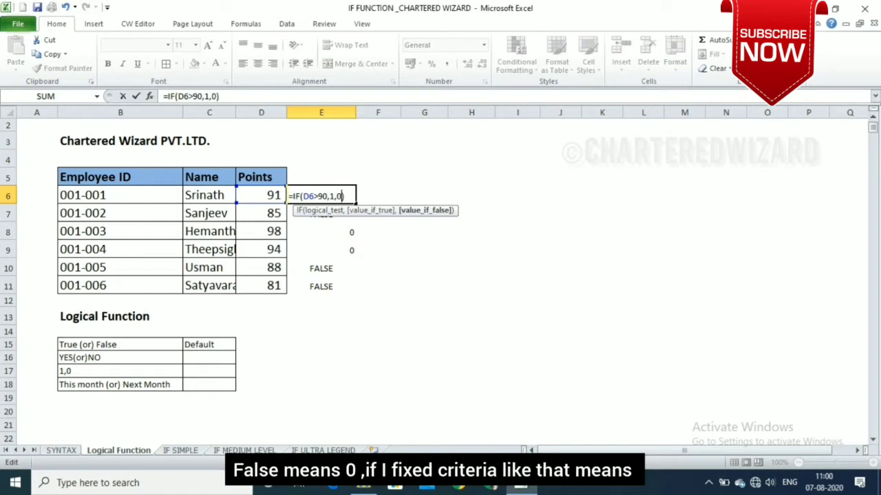
key("Return")
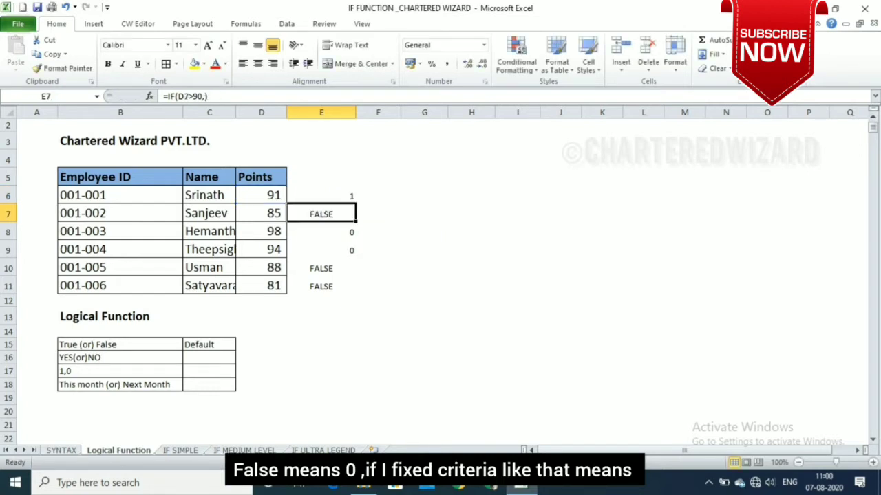
- Fill the 1/0 formula from E6 down to E11
key("Up")
key("shift+Down")
key("shift+Down")
key("shift+Down")
key("shift+Down")
key("shift+Down")
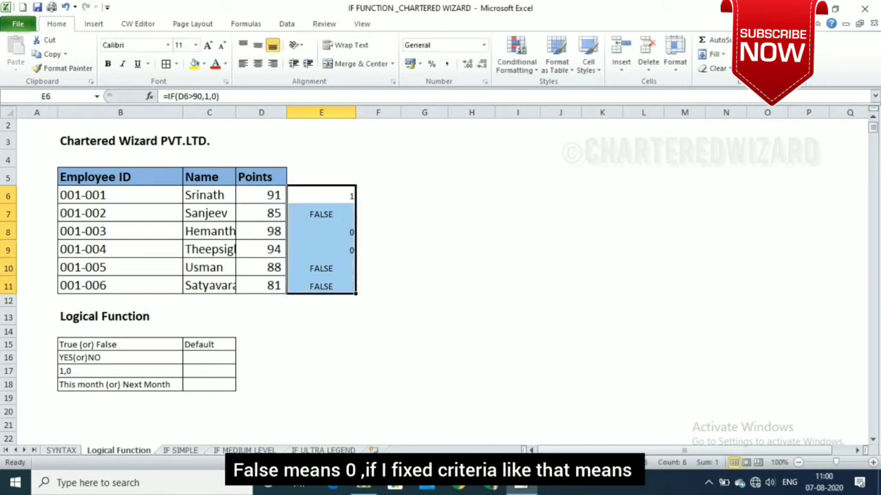
key("ctrl+d")
- Compare the points in row 7 with its 1/0 result and check the other listed output options
left_click(209, 214)
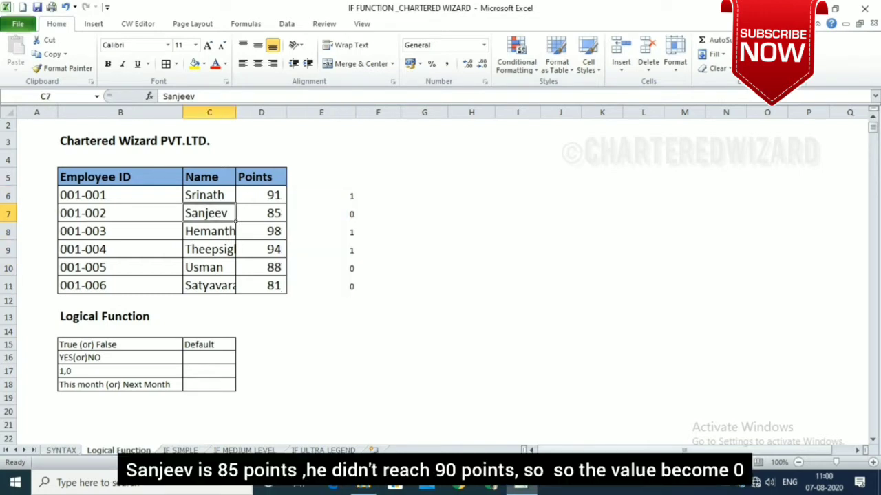
left_click(262, 213)
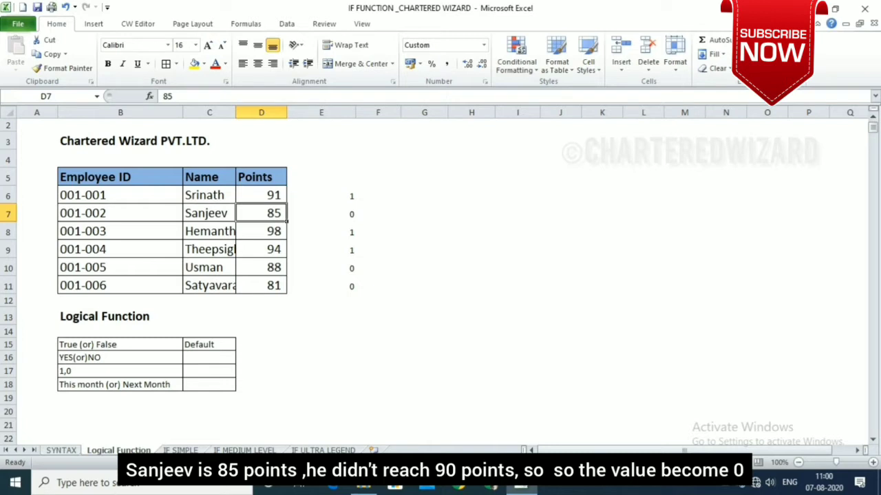
left_click(321, 214)
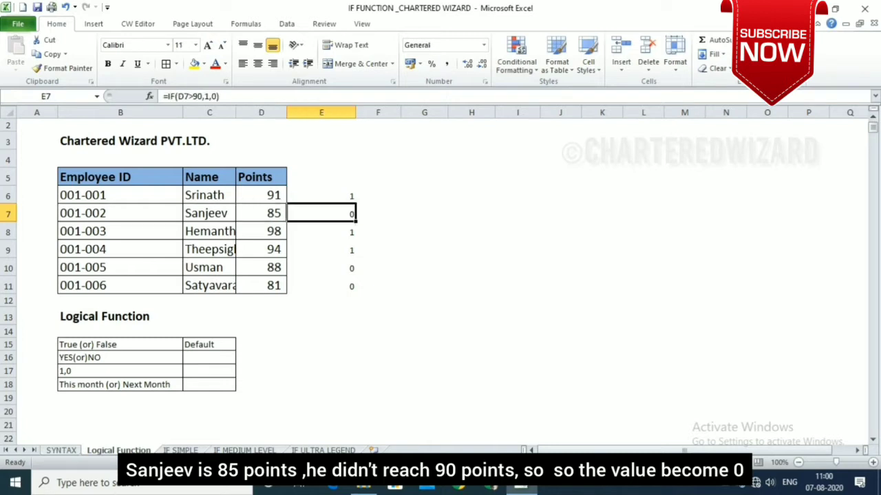
left_click(321, 286)
left_click(321, 213)
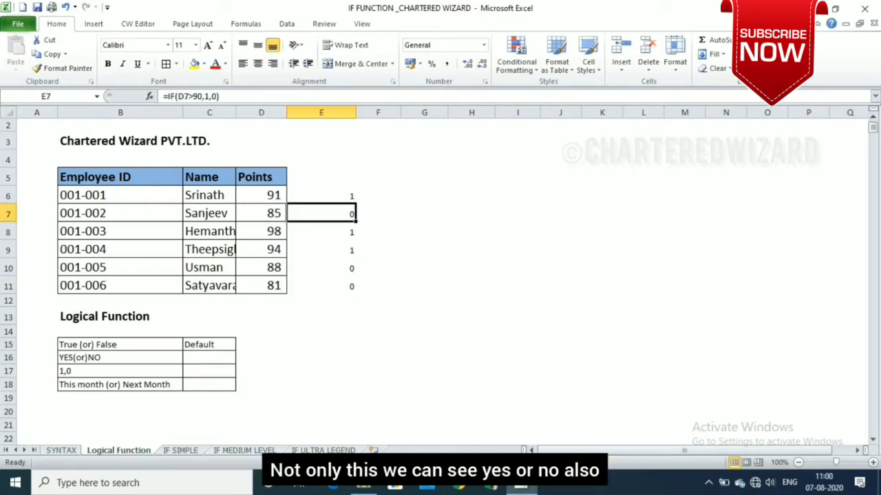
left_click(209, 357)
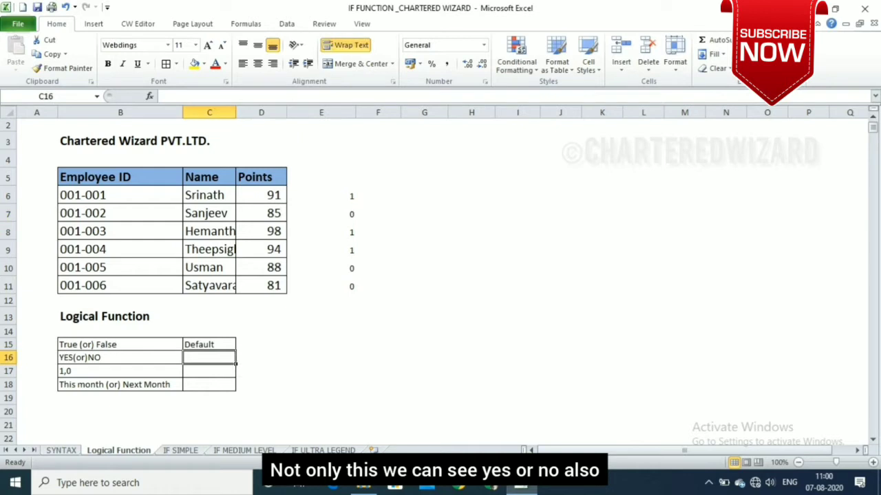
left_click(209, 371)
- Replace the value_if_true argument of the IF formula in E6 with "yes"
left_click(321, 196)
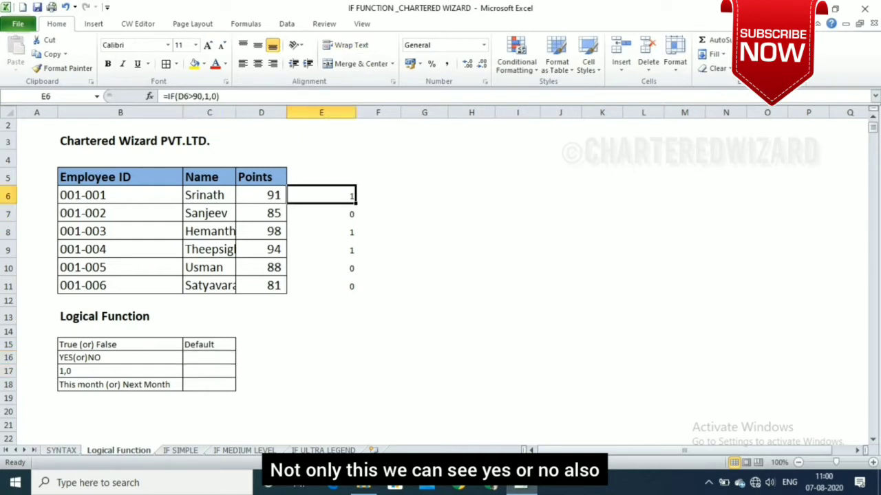
key("F2")
key("Left")
left_click(330, 196)
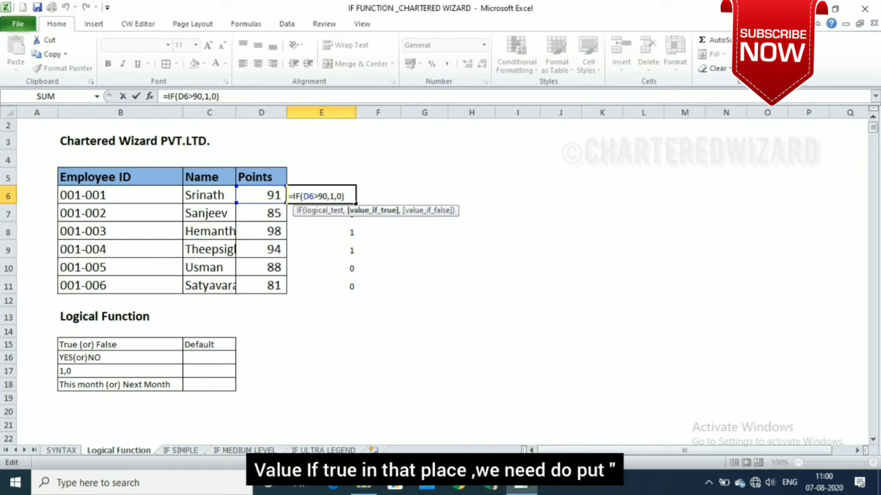
key("Delete")
type("\"yes")
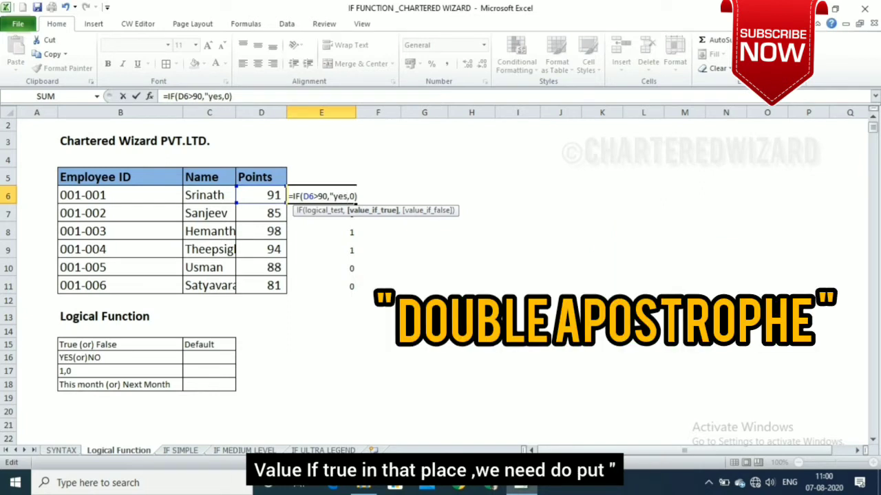
type("\"")
- Replace the value_if_false argument in E6 with "no", completing =IF(D6>90,"yes","no")
key("Right")
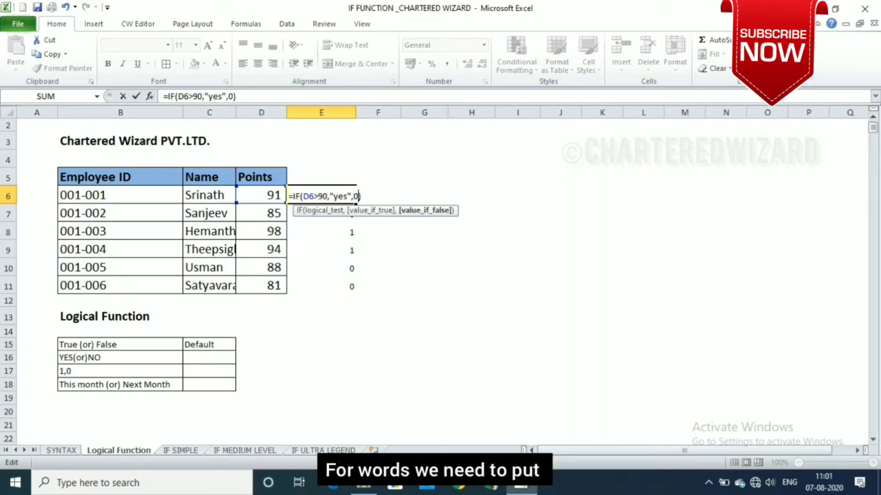
key("Delete")
type("\"no\"")
key("Return")
- Fill the yes/no formula from E6 down to E11
key("Up")
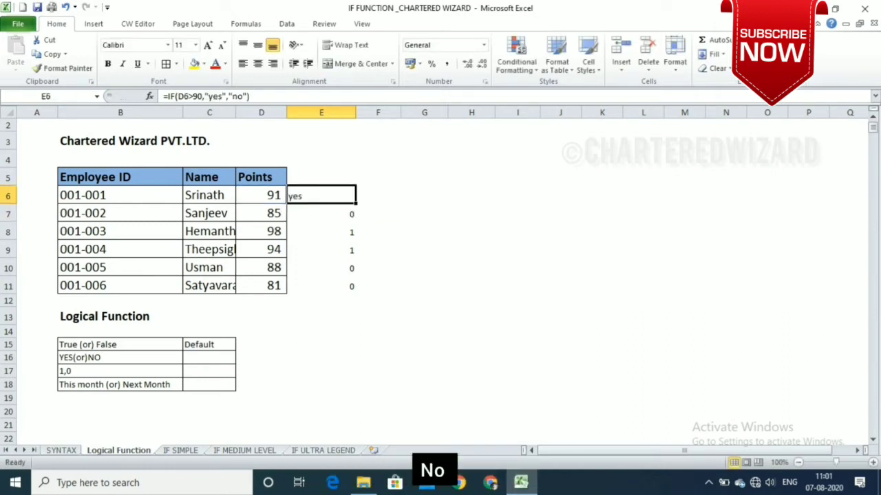
key("shift+Down")
key("shift+Down")
key("shift+Down")
key("shift+Down")
key("shift+Down")
key("ctrl+d")
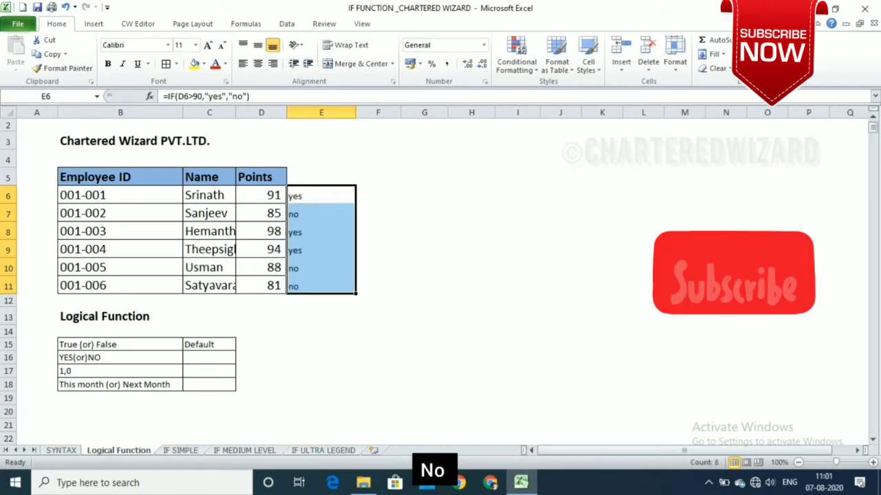
- Compare the points in rows 7, 10 and 11 with their yes/no results in column E
left_click(261, 213)
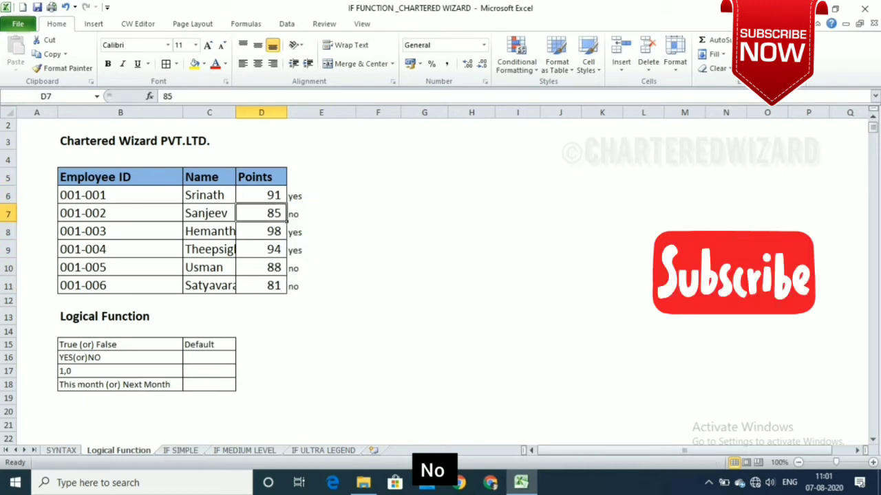
left_click(260, 268)
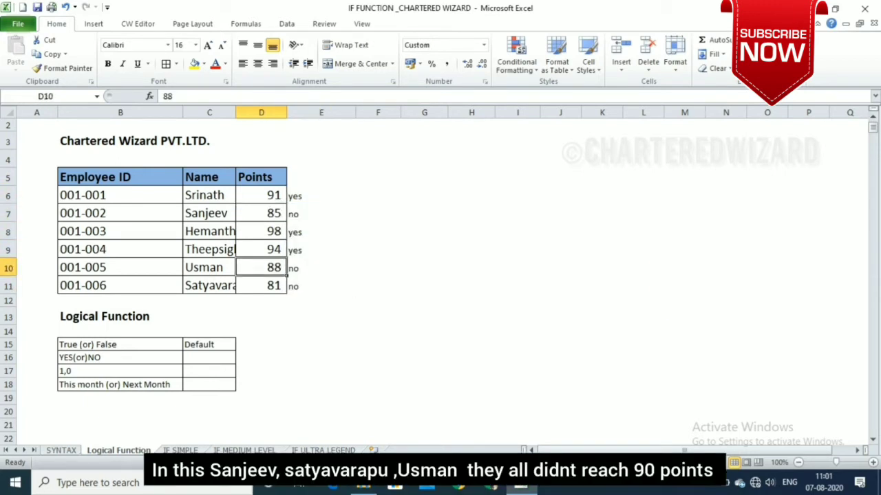
left_click(210, 285)
left_click(320, 286)
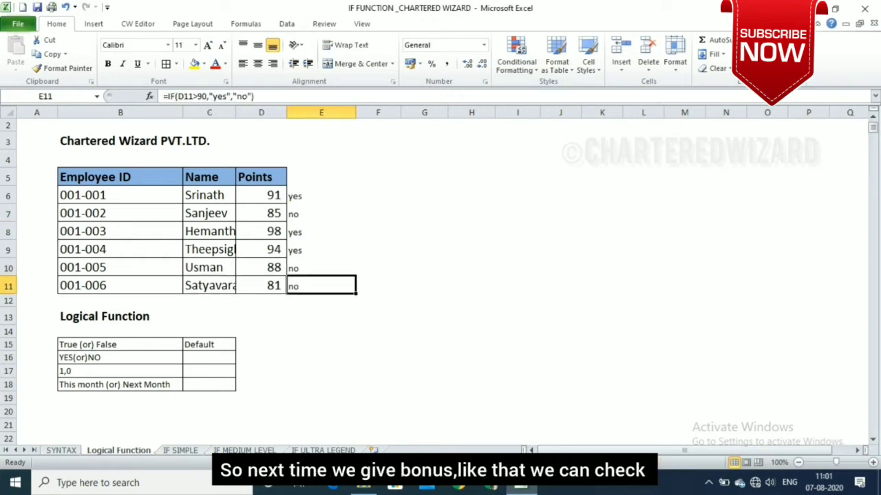
left_click(260, 301)
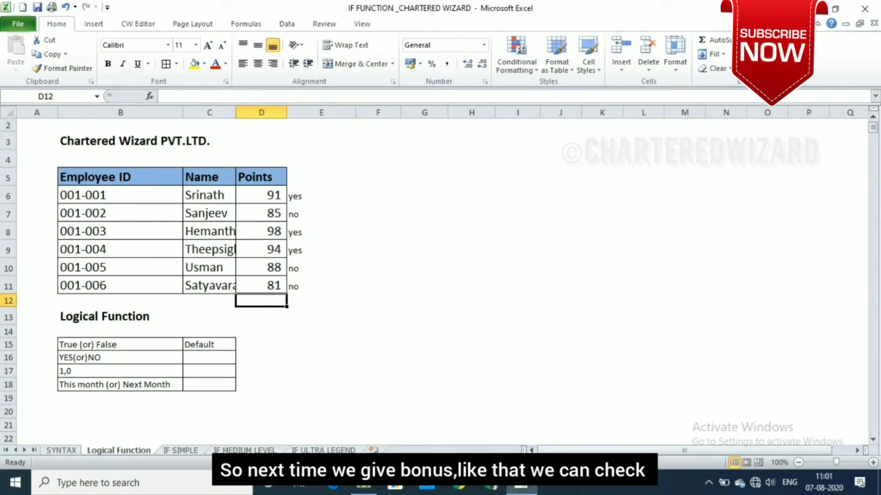
- Mark the YES(or)NO and 1,0 rows as covered by entering "a" as a check mark in C16 and C17
left_click(321, 286)
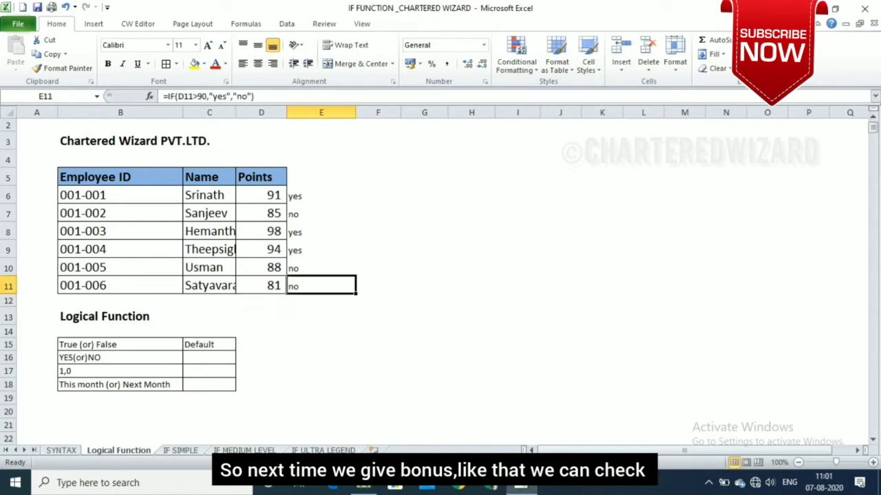
left_click(209, 358)
type("a")
key("Return")
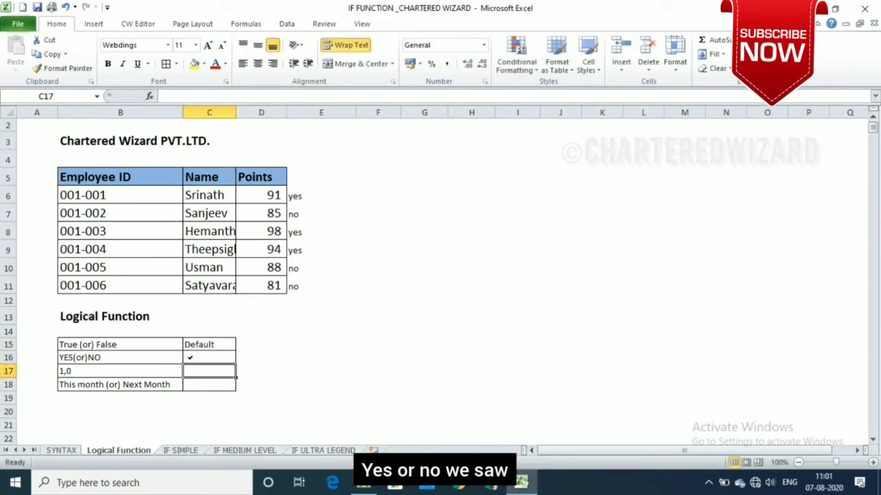
type("a")
key("Return")
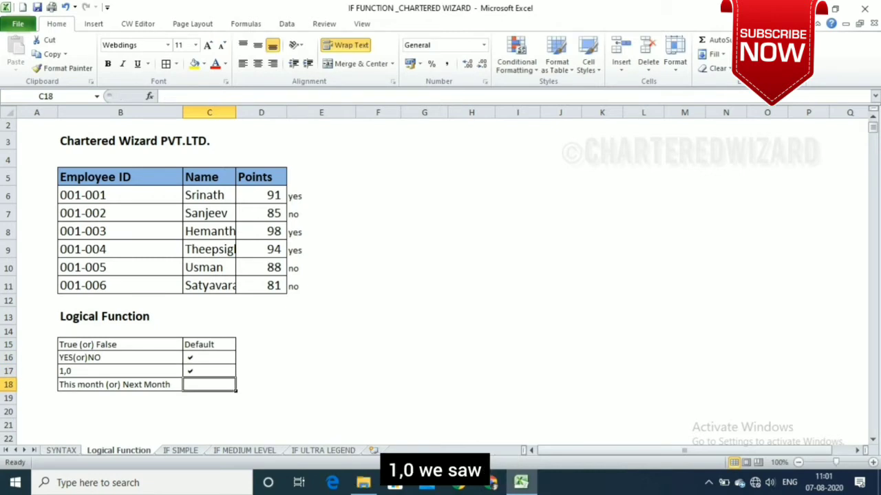
- Replace the yes text inside the quotation marks of E6's IF formula with today()
left_click(321, 195)
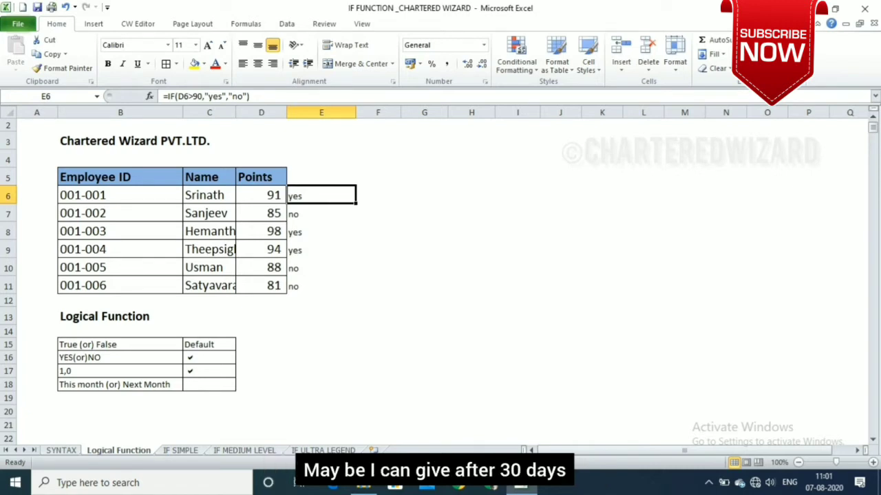
key("F2")
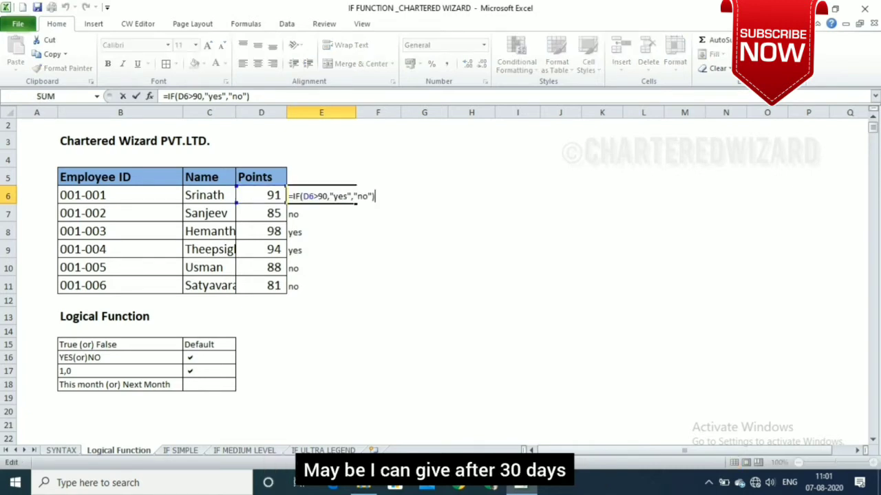
left_click(353, 197)
left_click(348, 196)
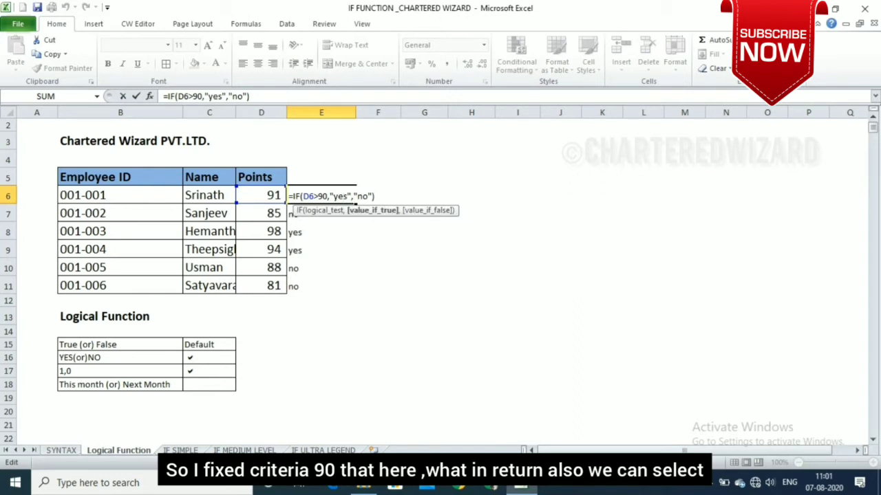
left_click_drag(348, 196, 333, 196)
key("BackSpace")
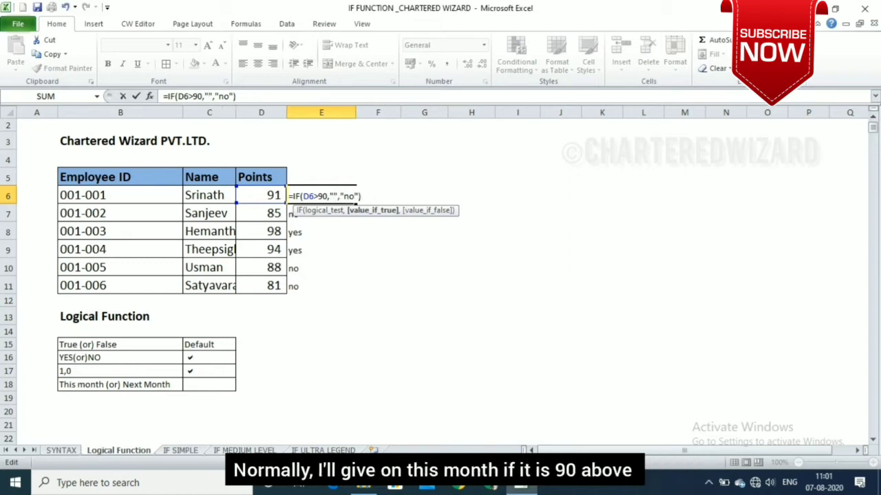
type("today")
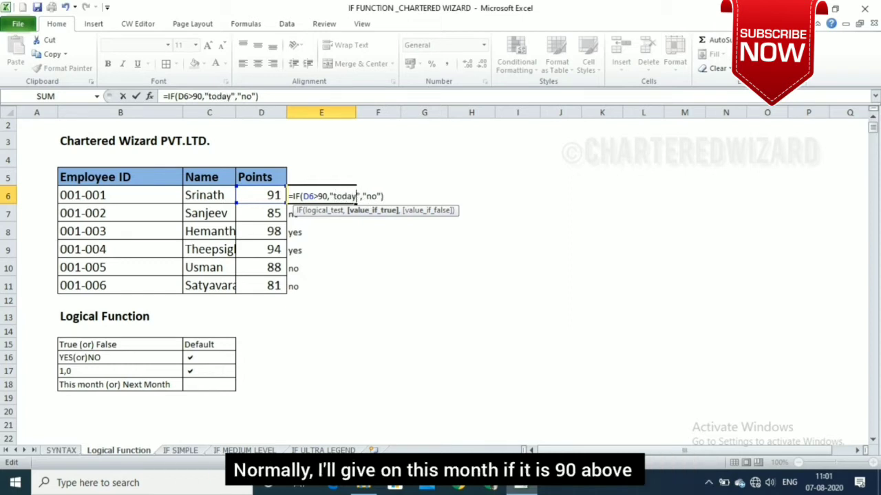
type("(")
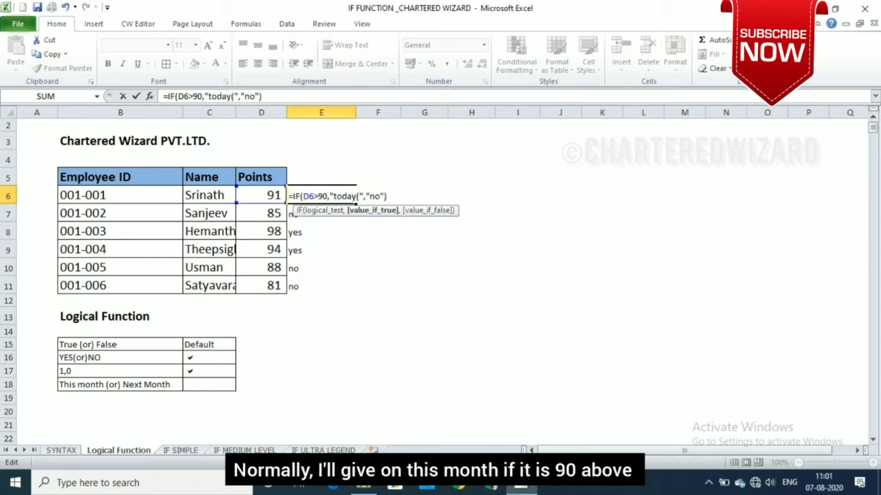
type(")")
- Remove the quotation marks around today() so the value_if_true argument in E6 calls the function
key("Delete")
key("Left")
key("Left")
key("Left")
key("Left")
key("Left")
key("Left")
key("Left")
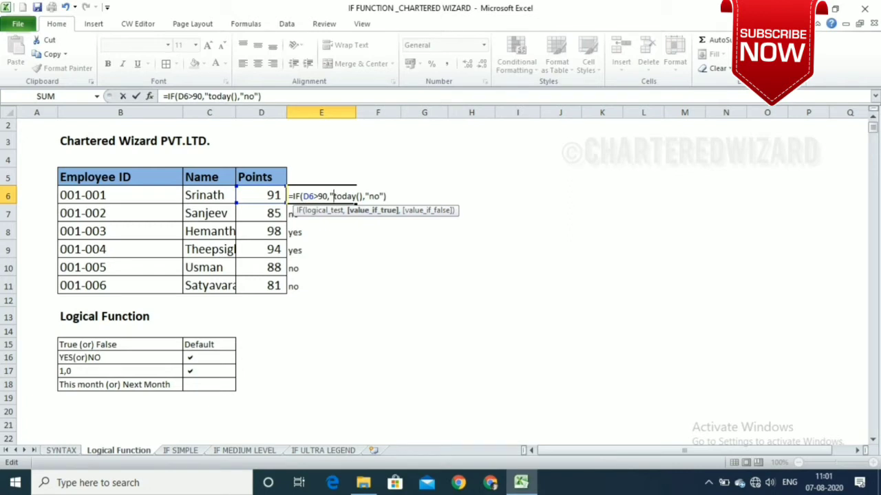
key("BackSpace")
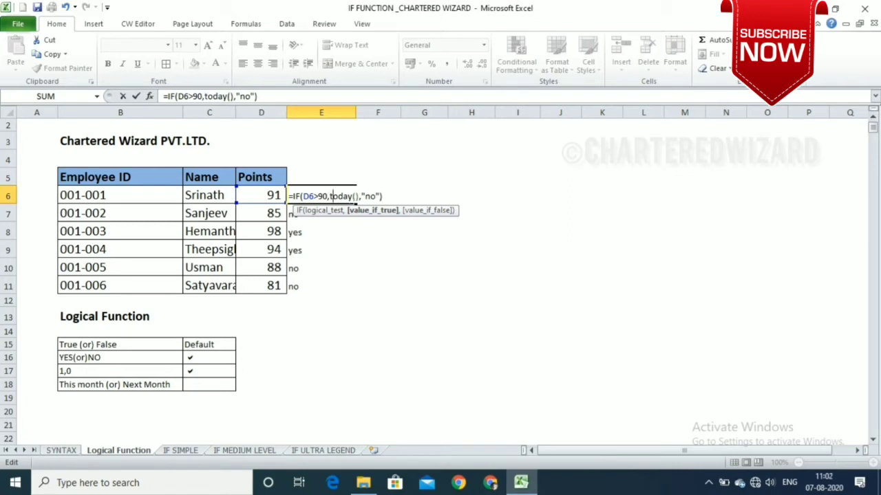
- Replace the value_if_false argument in E6 with today()+30, completing =IF(D6>90,TODAY(),TODAY()+30)
key("Right")
key("Right")
key("Right")
key("Right")
key("Right")
key("Right")
key("Right")
key("Right")
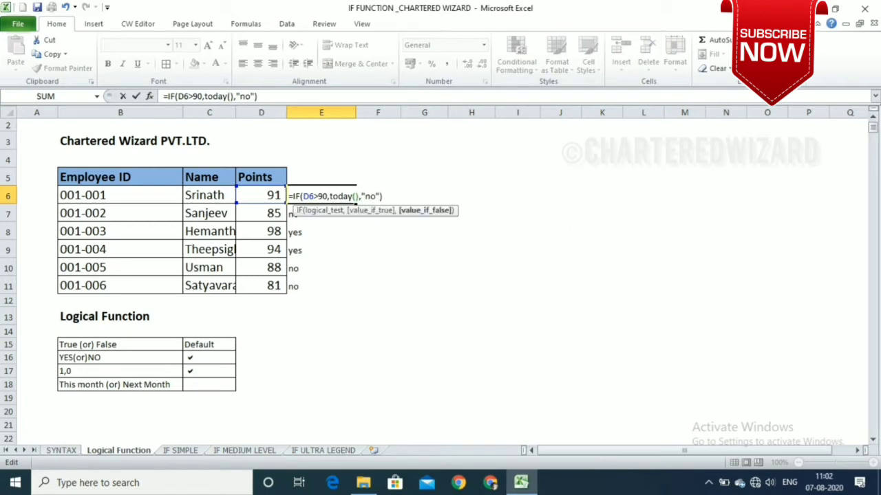
key("shift+Right")
key("shift+Right")
key("shift+Right")
key("shift+Right")
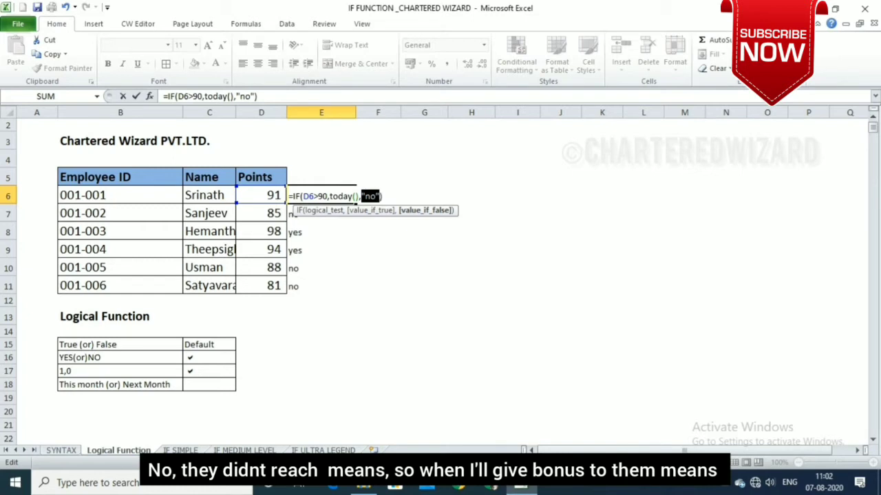
key("BackSpace")
type("today")
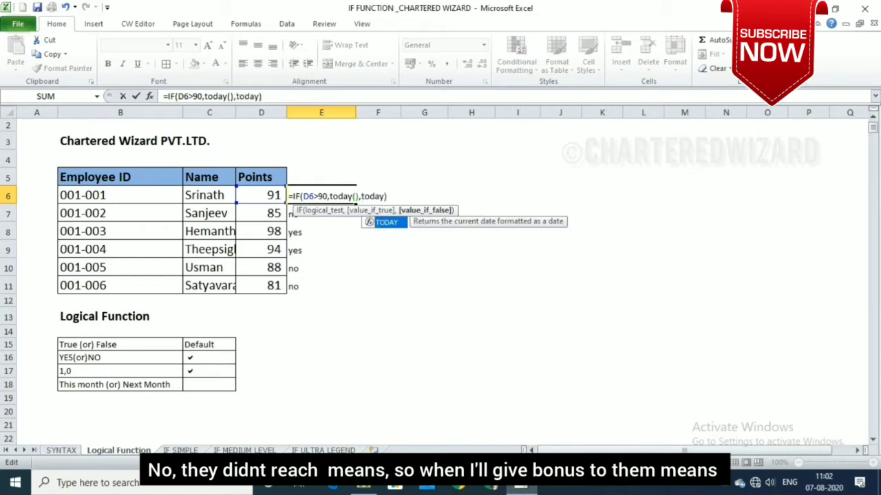
type("()")
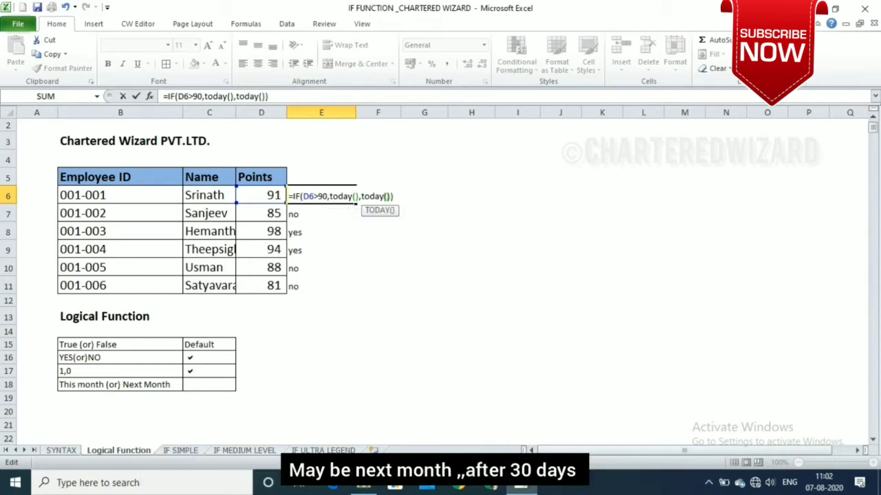
type("+30)")
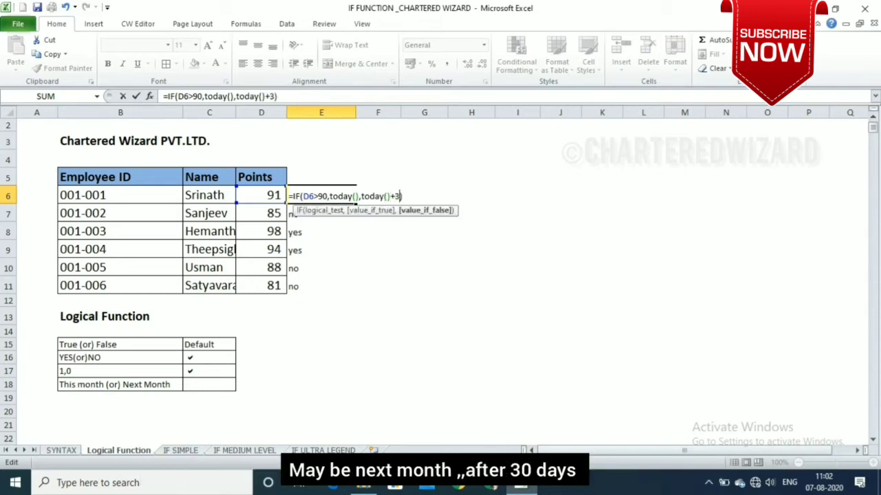
key("Return")
- Fill the date formula from E6 down to E11 and format the range as Long Date
left_click_drag(320, 196, 320, 286)
key("ctrl+d")
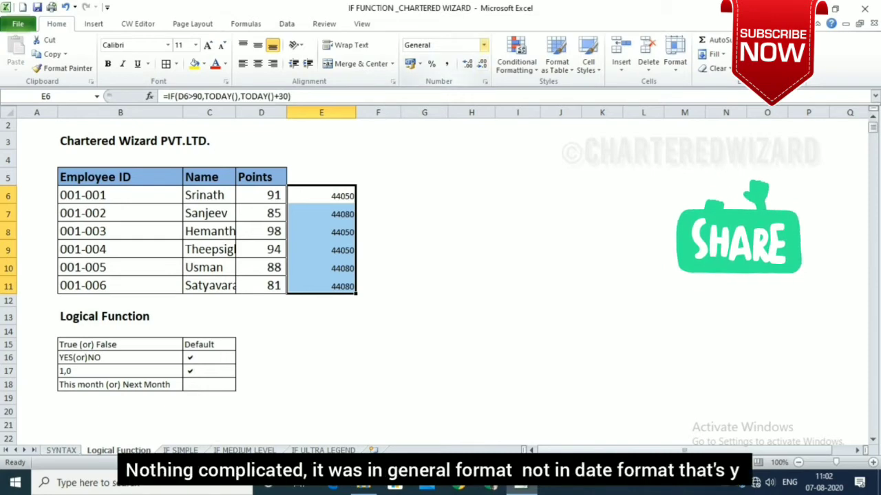
left_click(483, 45)
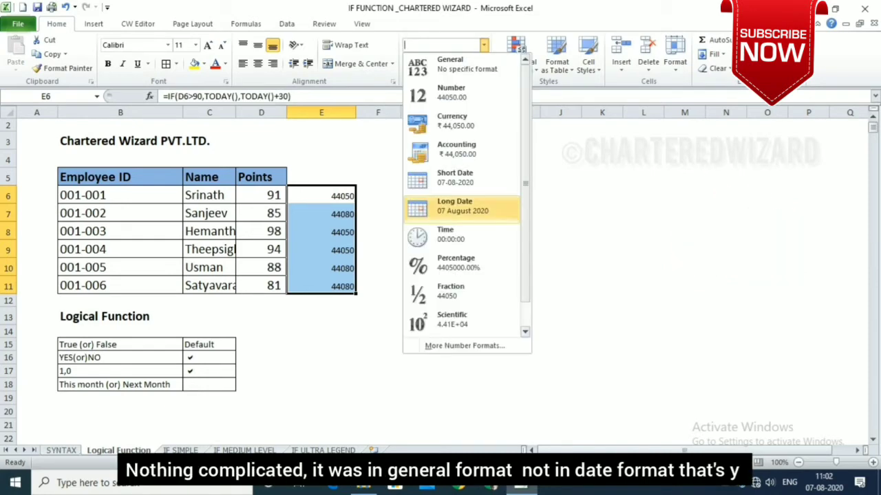
left_click(461, 206)
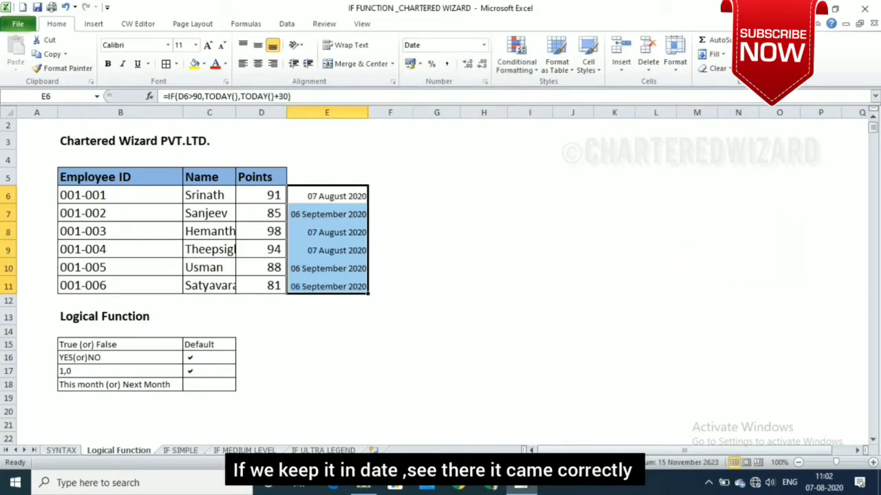
- Compare the dates returned in E6, E7 and E9 with the points in the same rows
left_click(327, 196)
left_click(327, 214)
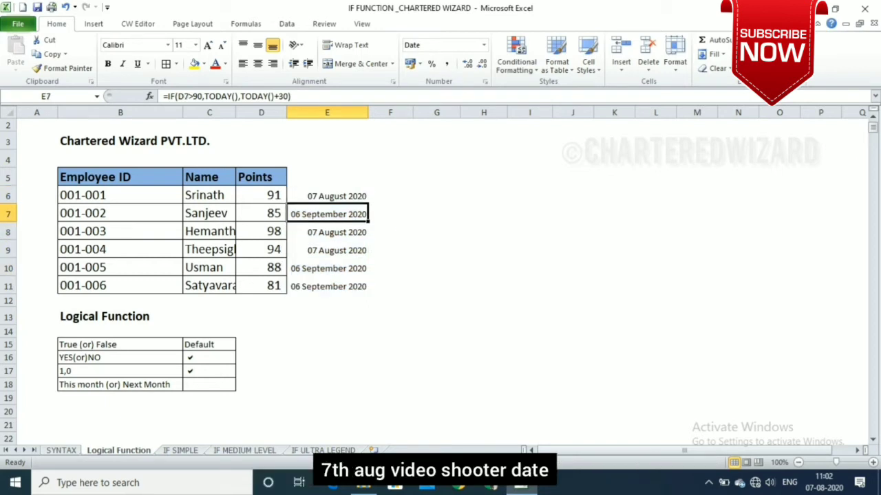
left_click(327, 196)
left_click(327, 214)
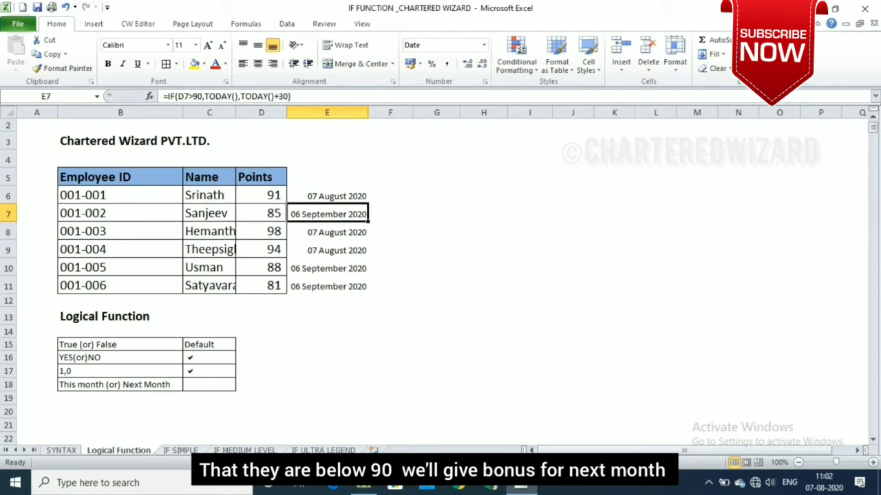
left_click(326, 250)
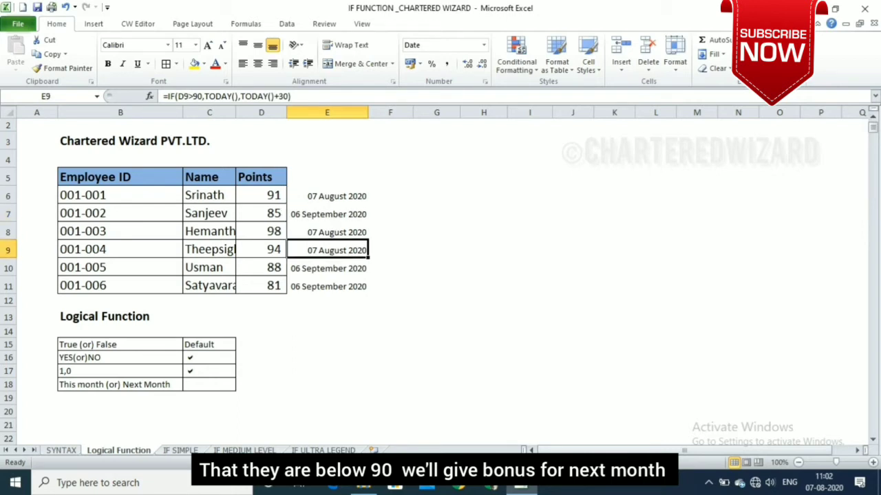
- Mark the This month (or) Next Month row as covered by entering "a" as a check mark in C18
left_click(209, 384)
type("a")
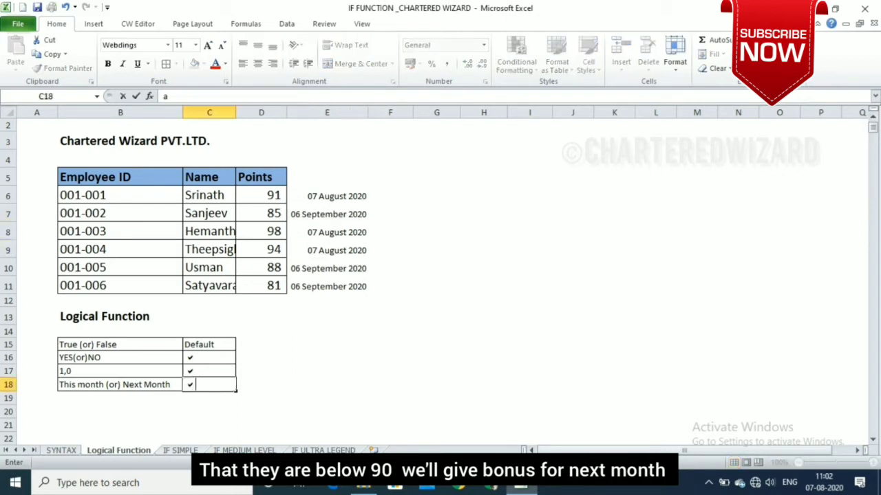
key("Return")
left_click(209, 384)
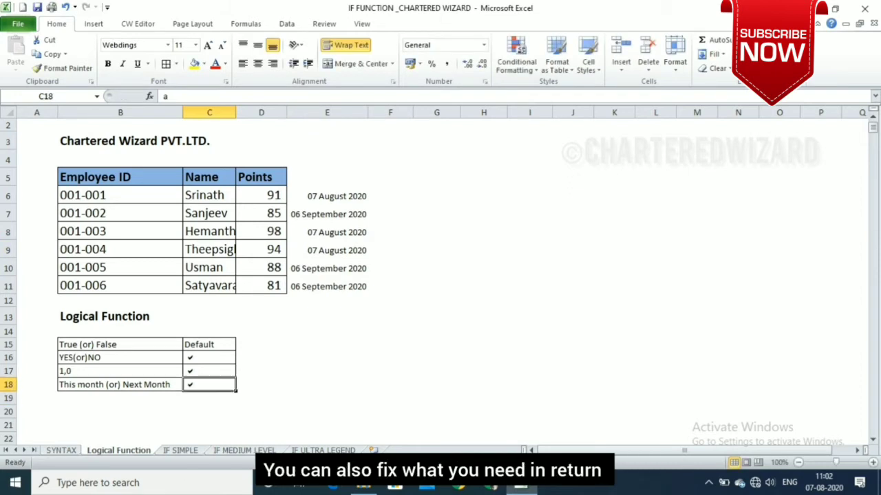
- Review the date formulas in E6 to E8, look at the IF SIMPLE sheet, and return to the Logical Function sheet
left_click(327, 232)
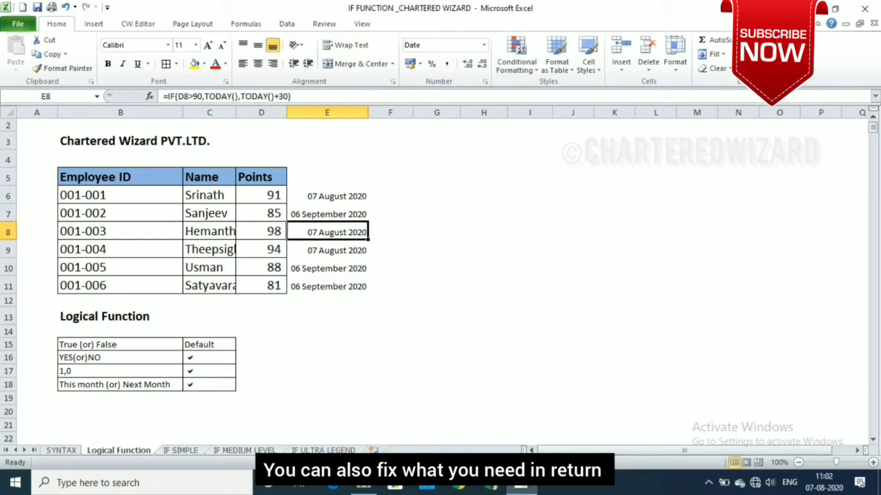
left_click(328, 214)
left_click(327, 232)
left_click(328, 214)
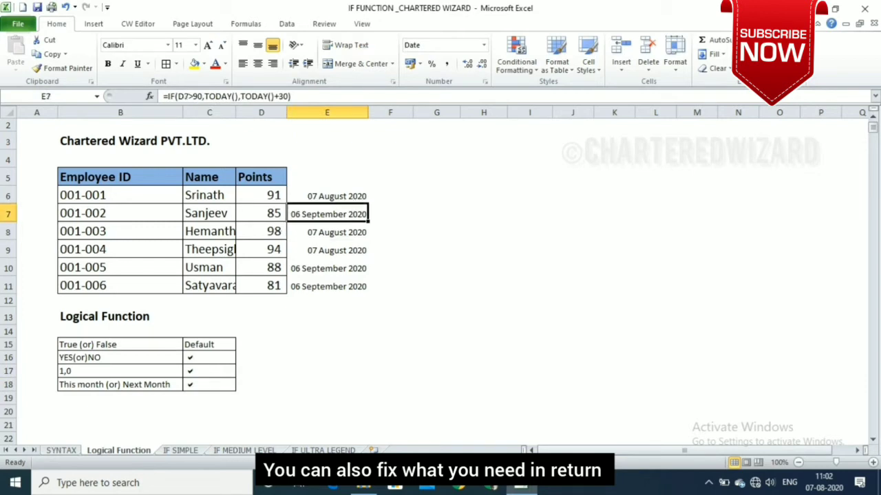
left_click(328, 196)
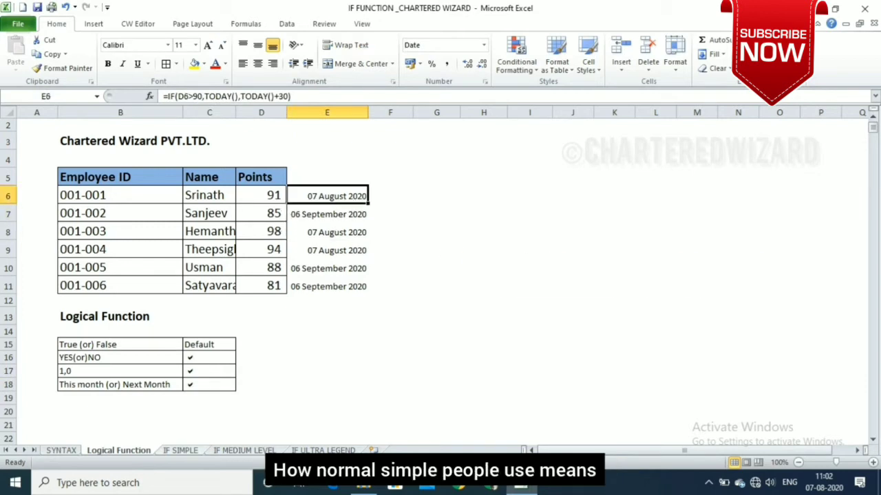
key("ctrl+Page_Down")
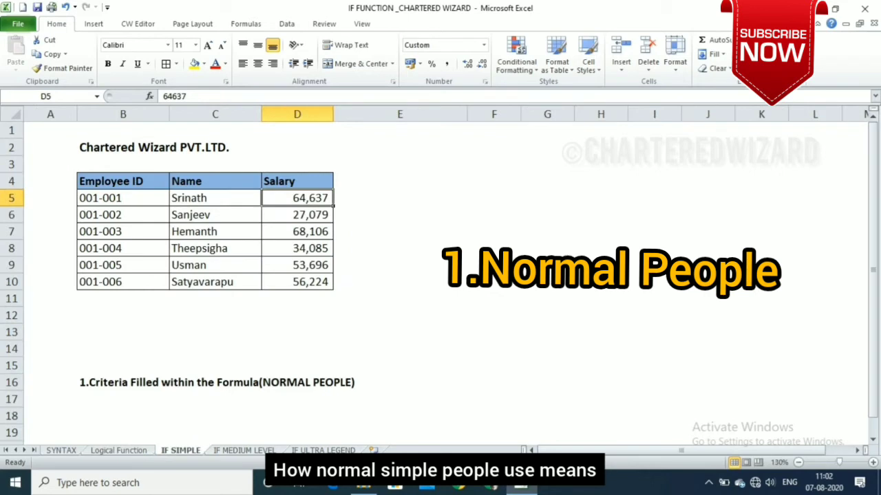
key("ctrl+Page_Up")
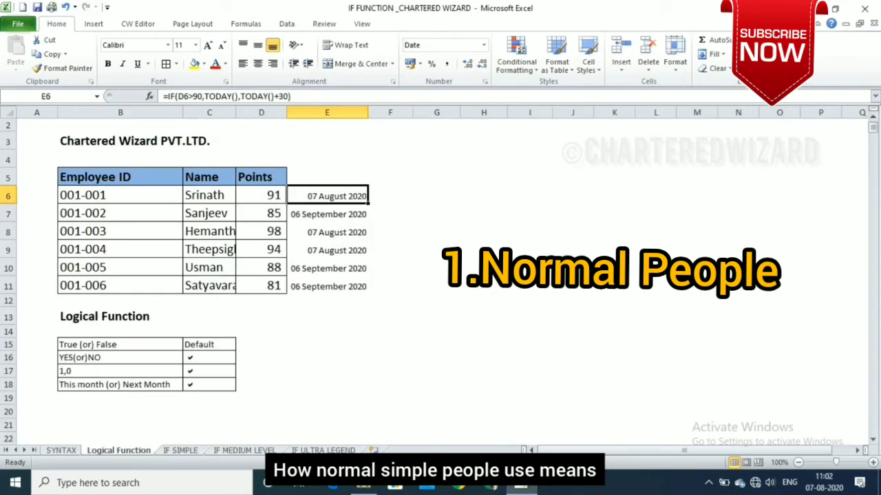
- Change the criterion in E6's IF formula to 85 and select the results column starting at E6
key("F2")
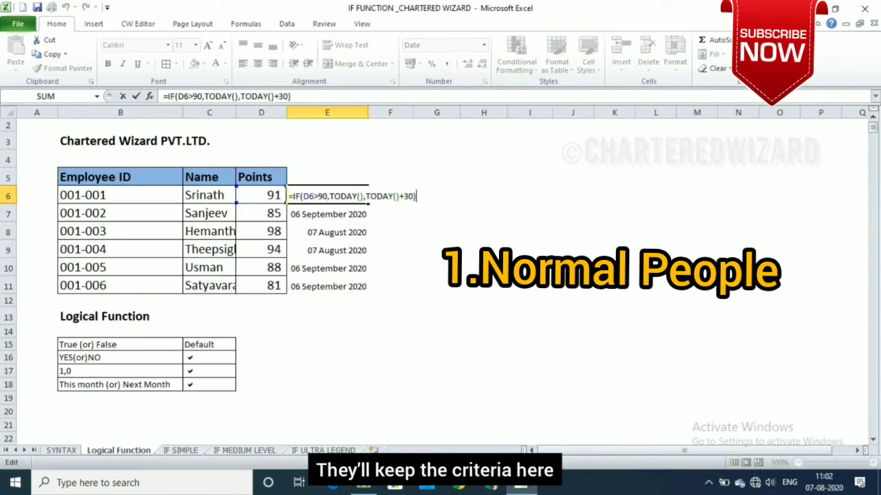
left_click(328, 197)
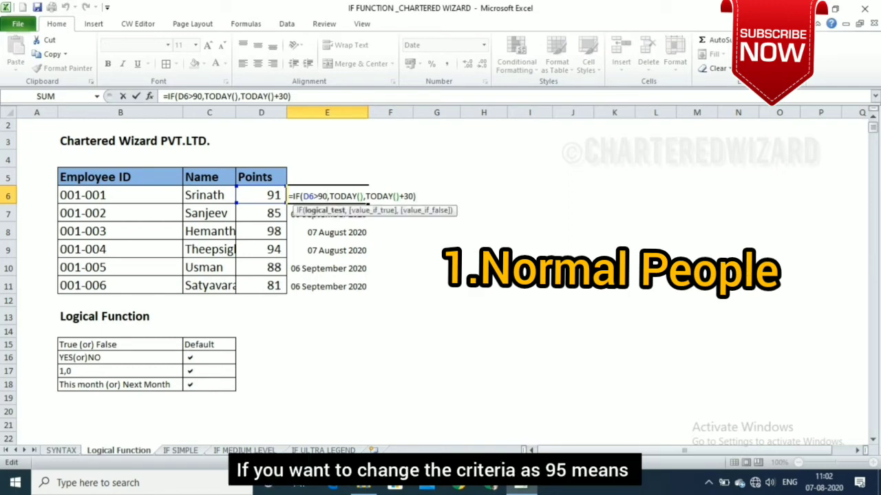
key("BackSpace")
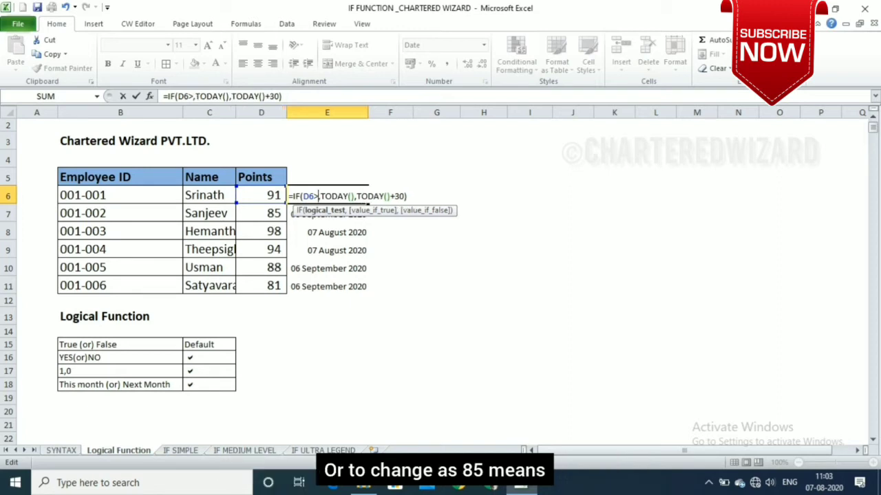
key("BackSpace")
type("85")
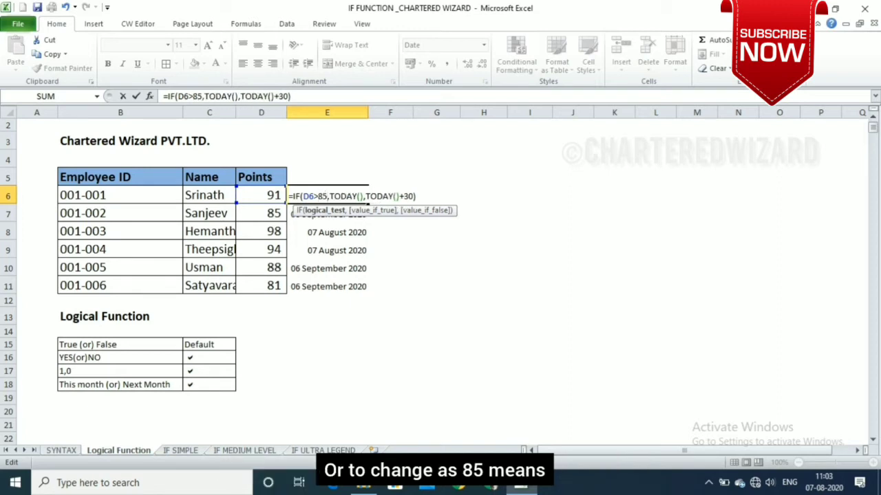
key("Return")
left_click_drag(327, 196, 327, 301)
left_click(326, 196)
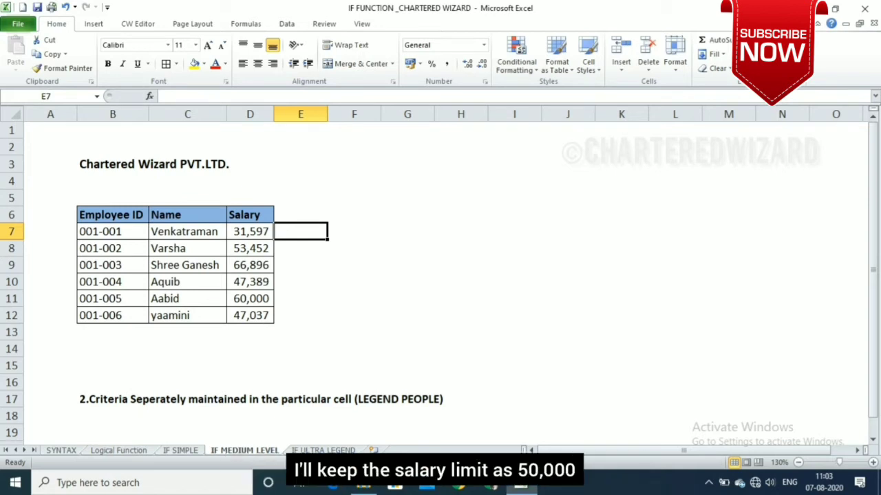
- Enter the salary limit 50000 in cell E3 above the employee table
key("Up")
key("Up")
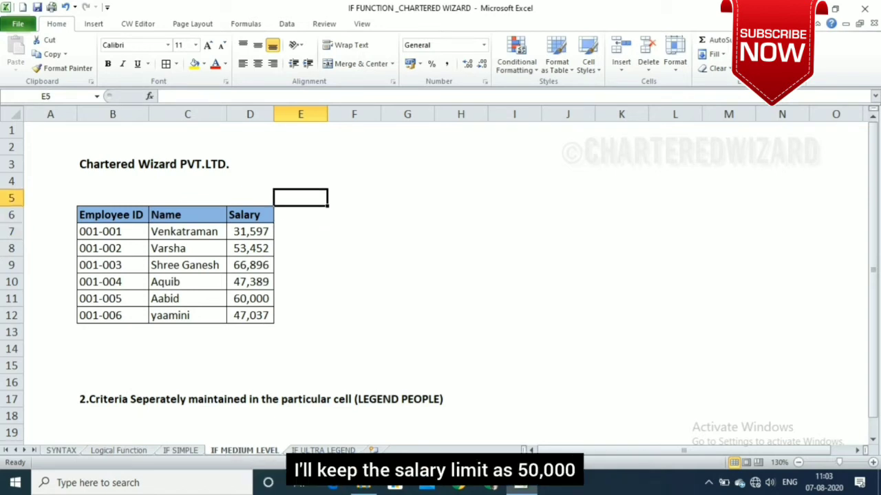
key("Up")
key("Up")
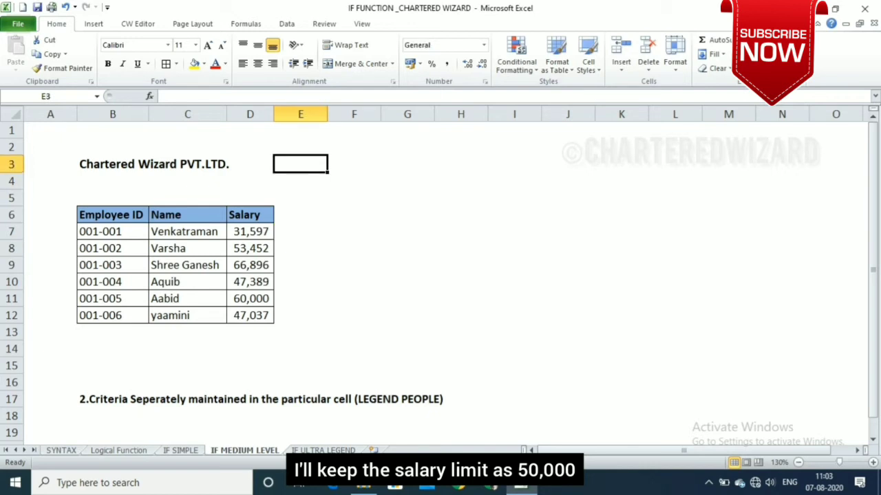
type("5000")
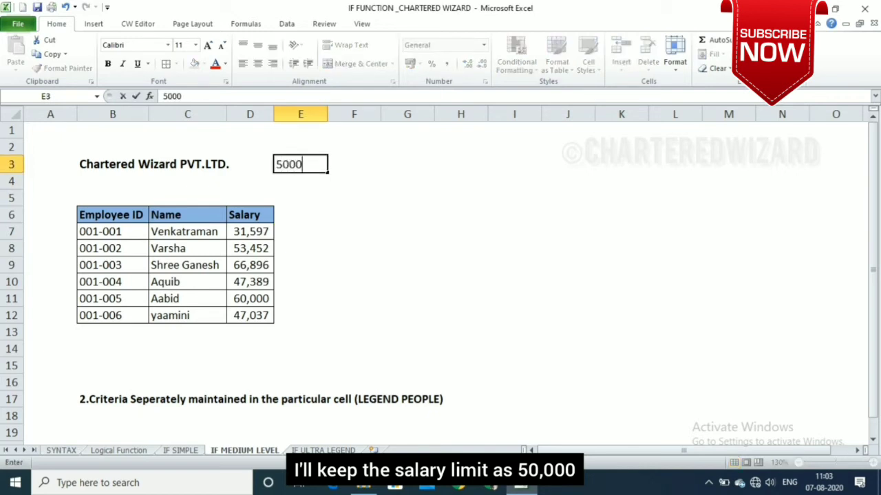
type("0")
key("Return")
key("Down")
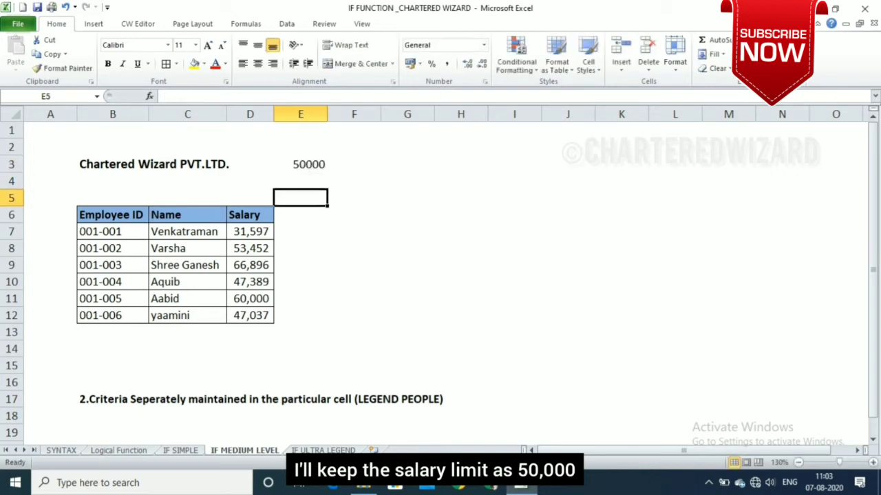
- Start an IF formula in E7 that tests whether the salary in D7 is greater than the limit in E3
left_click(300, 231)
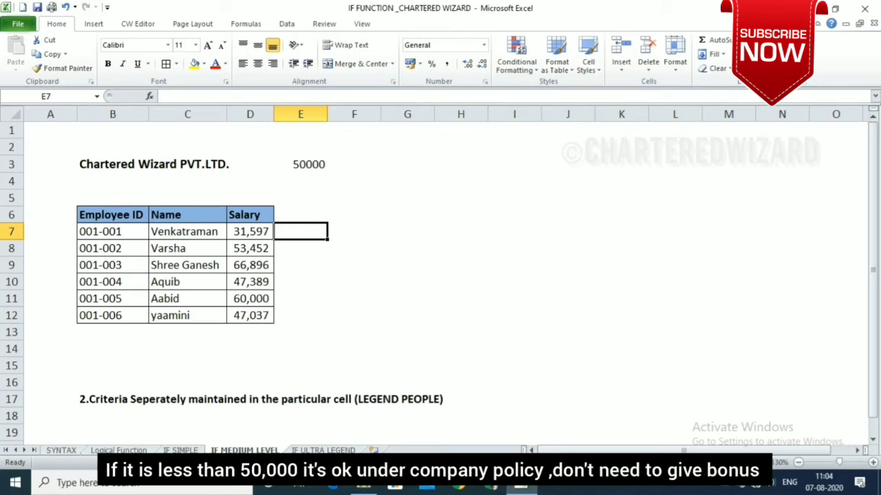
type("=")
key("Left")
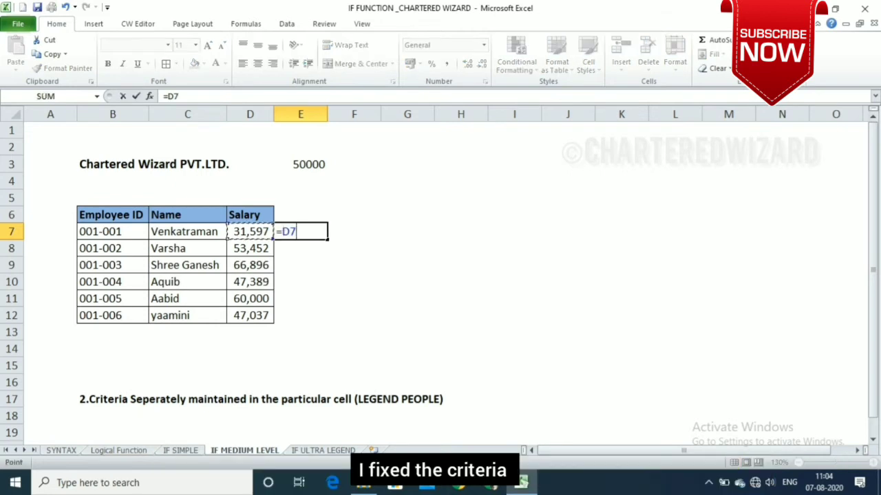
key("BackSpace")
type("if(")
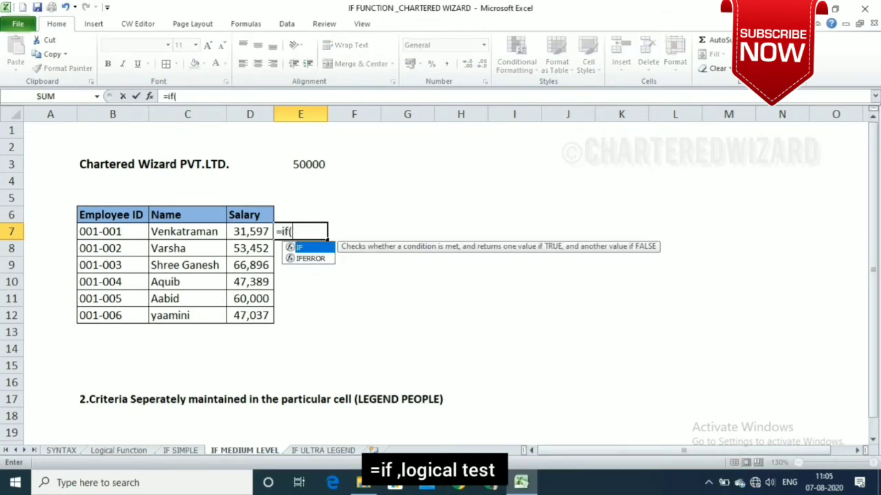
key("Left")
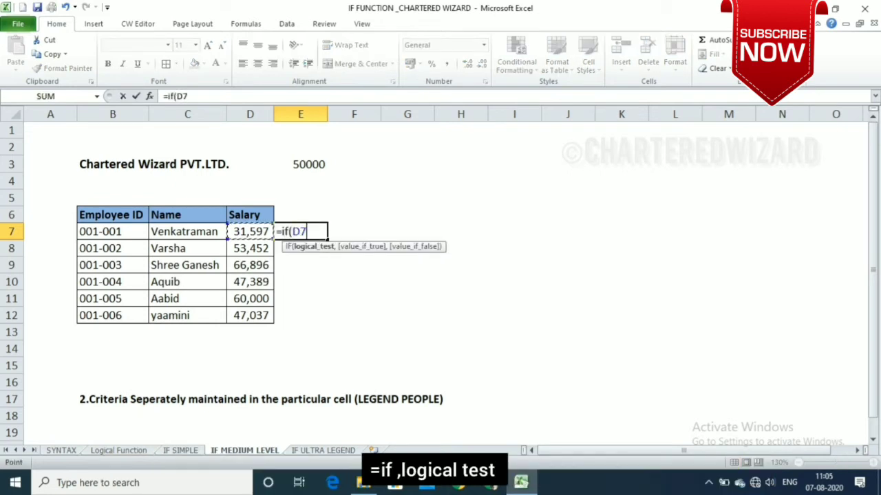
type(">")
key("Up")
key("Up")
key("Up")
key("Up")
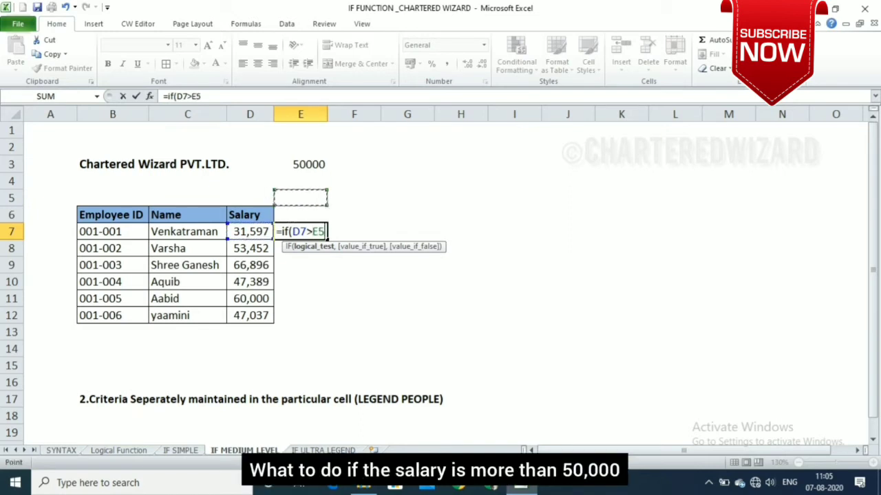
- Complete E7's formula with "to check" if true and "Undercompanypolicies" if false, accepting the proposed formula correction
type(",\"")
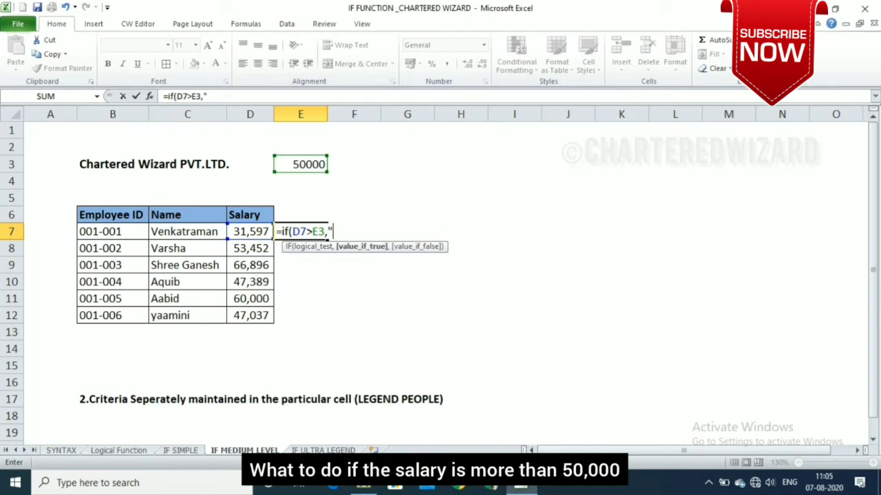
type("to check")
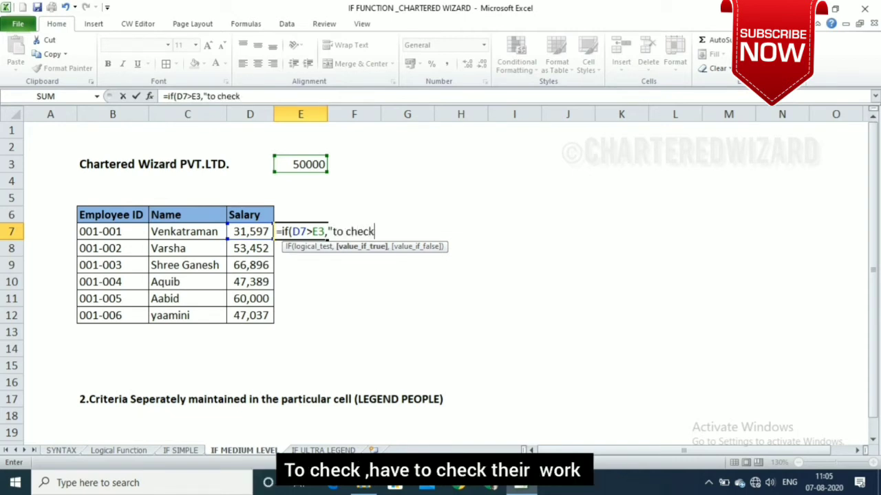
type("\",Un")
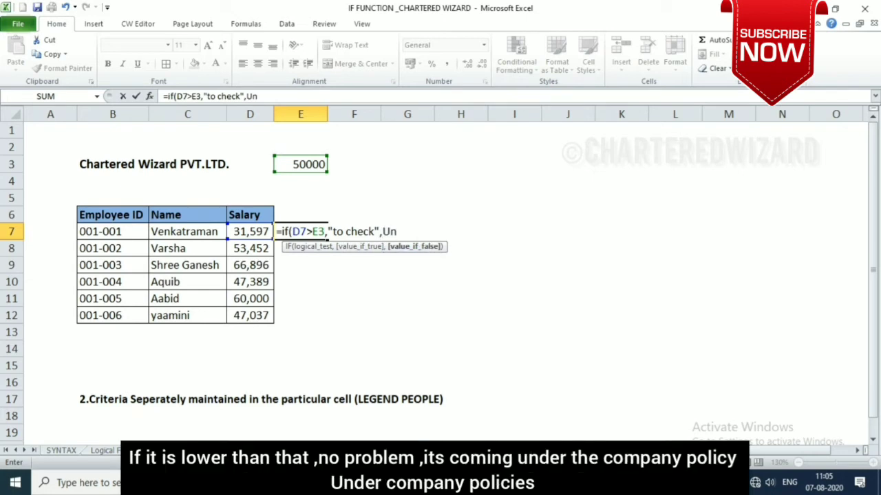
type("der company polix")
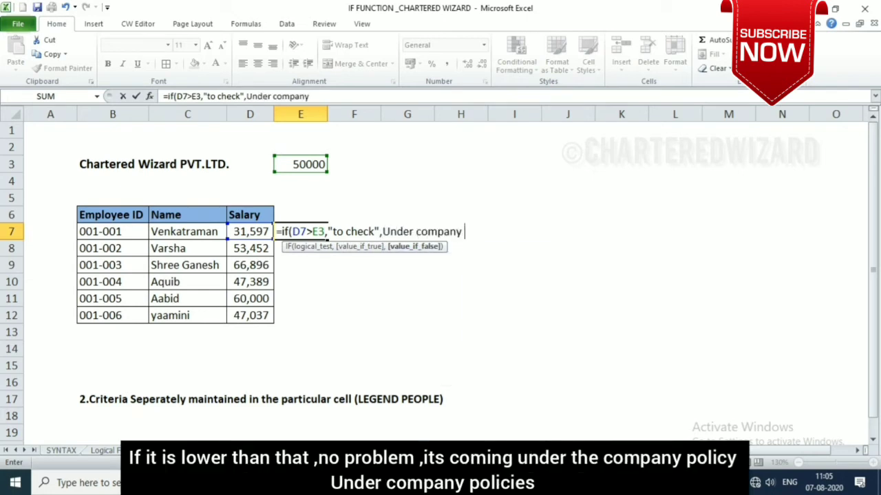
key("BackSpace")
type("cies")
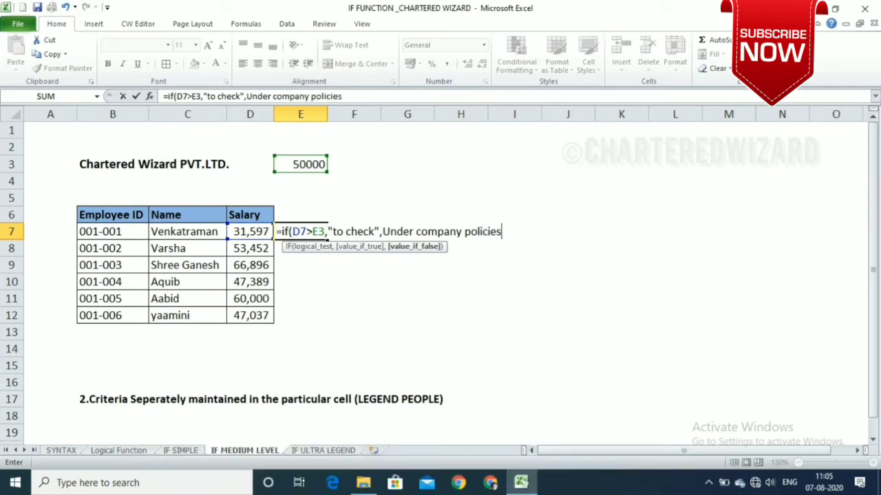
type("\"")
key("Return")
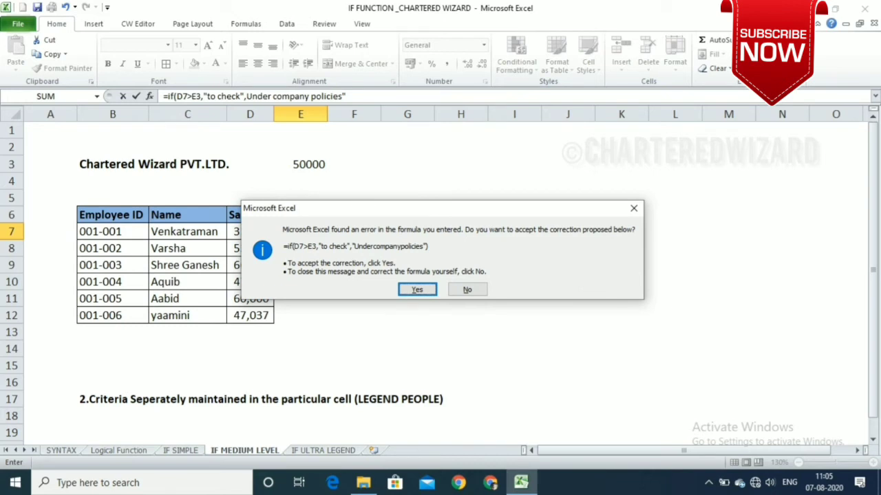
key("Return")
left_click(250, 231)
left_click(301, 215)
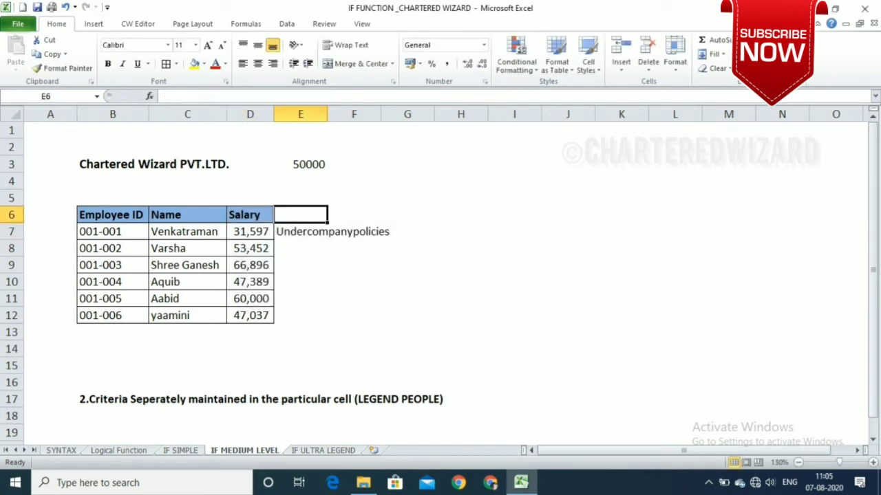
- Fill the IF formula from E7 down to E12
left_click(301, 231)
left_click_drag(301, 232, 301, 315)
key("ctrl+d")
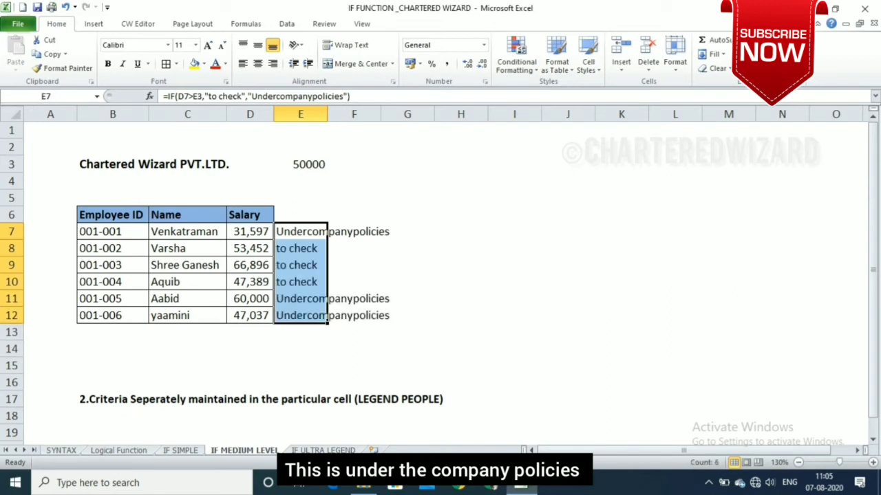
- Compare the results in E7 to E10 with the salaries beside them and inspect their formulas
left_click(250, 231)
left_click(250, 248)
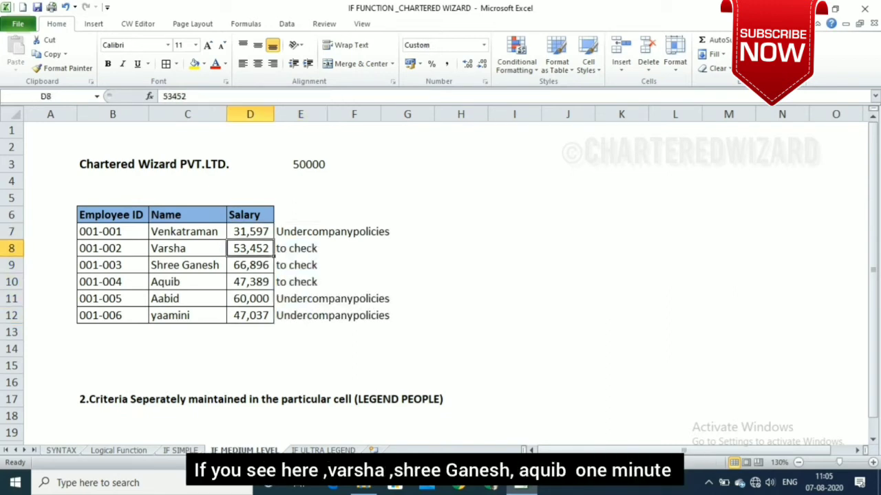
left_click(249, 265)
left_click(300, 265)
left_click(300, 281)
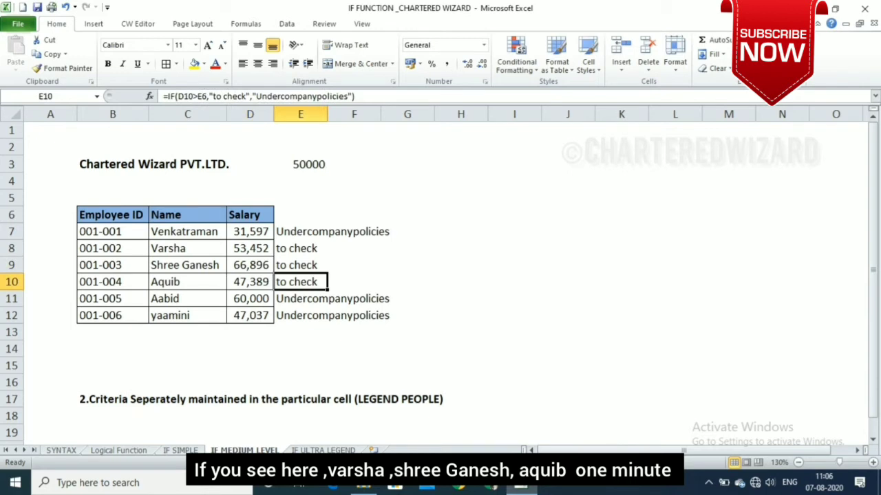
left_click(301, 265)
left_click(301, 231)
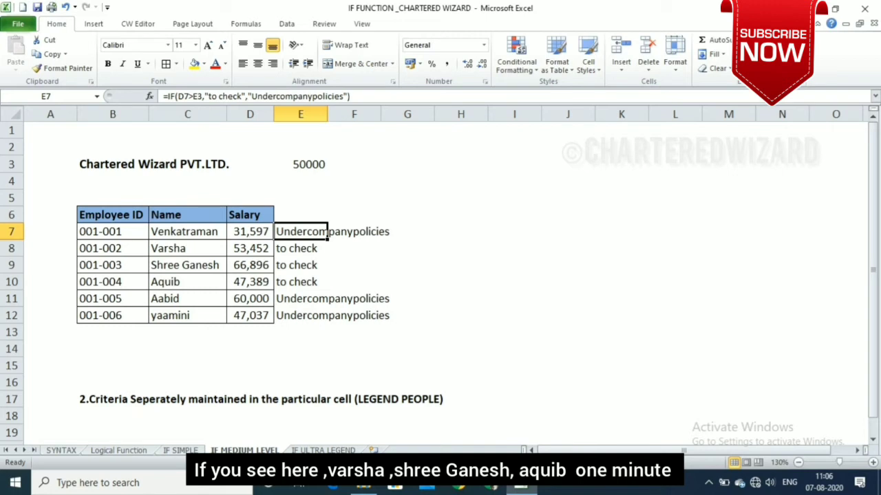
left_click(301, 248)
left_click(300, 265)
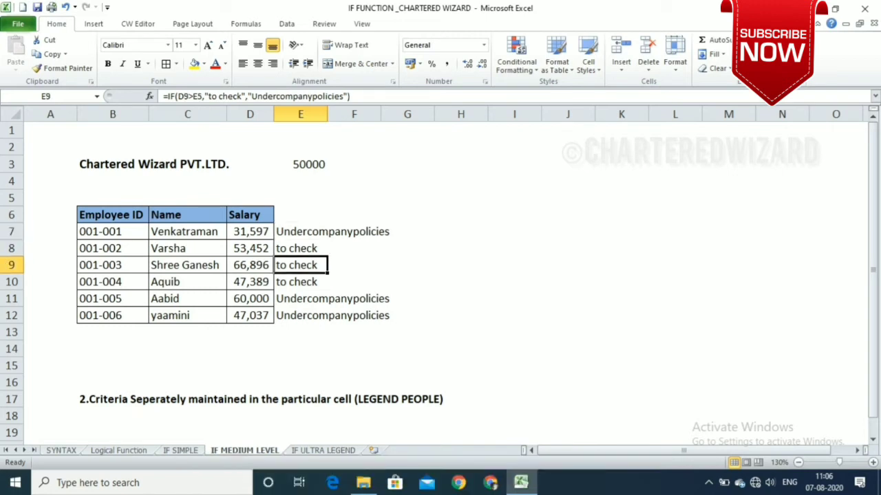
left_click(300, 281)
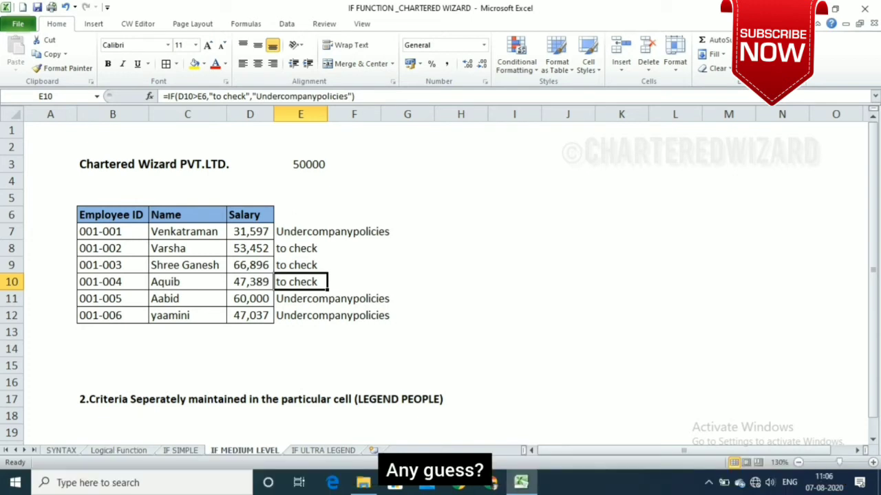
- Examine which cells each IF formula from E7 to E12 references, leaving the formulas as they are
left_click(301, 231)
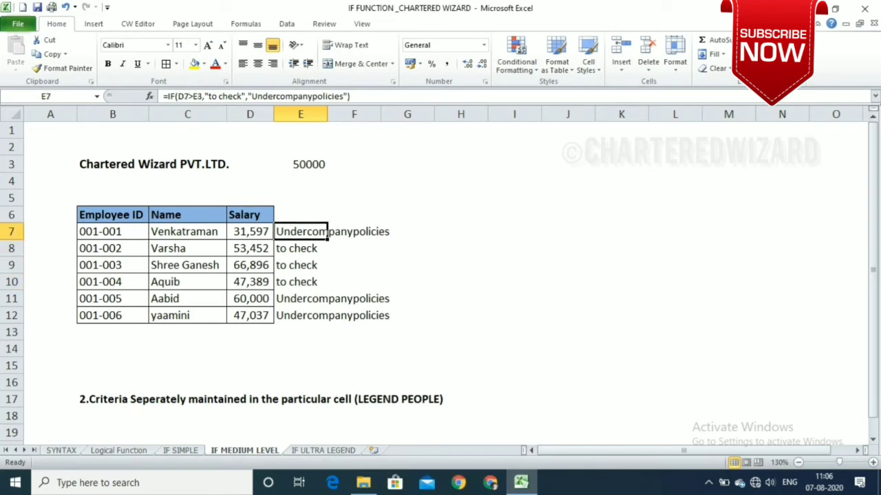
key("F2")
key("Return")
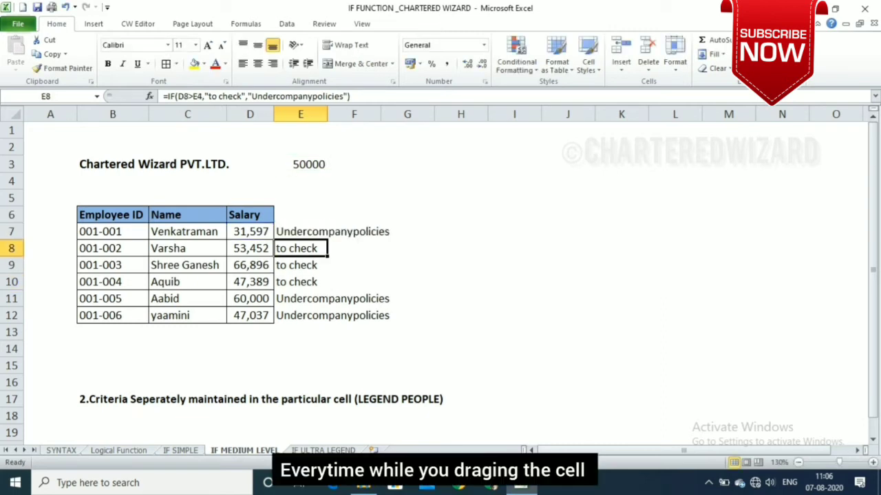
key("F2")
key("Return")
key("F2")
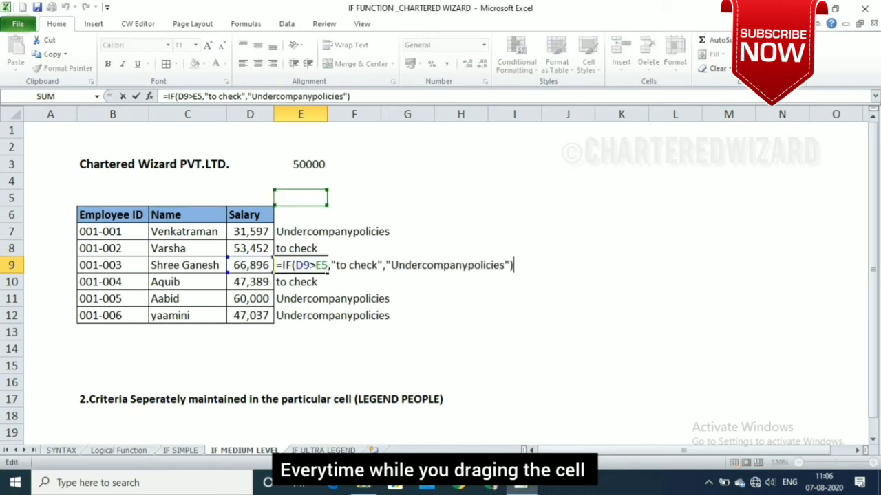
key("Return")
key("F2")
key("Return")
key("F2")
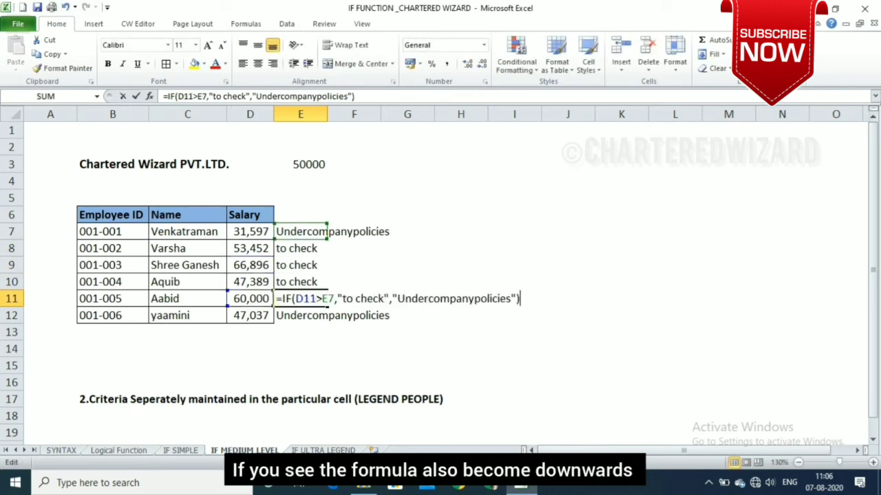
key("Return")
key("F2")
key("Return")
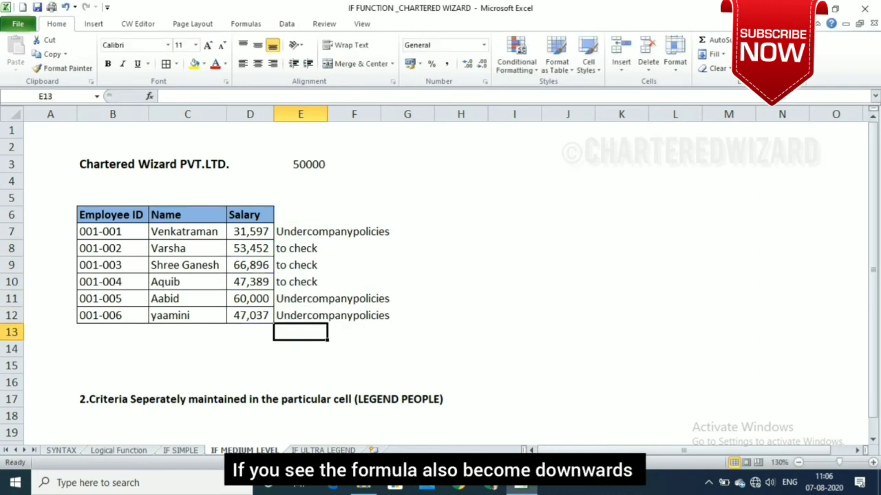
left_click(300, 315)
key("F2")
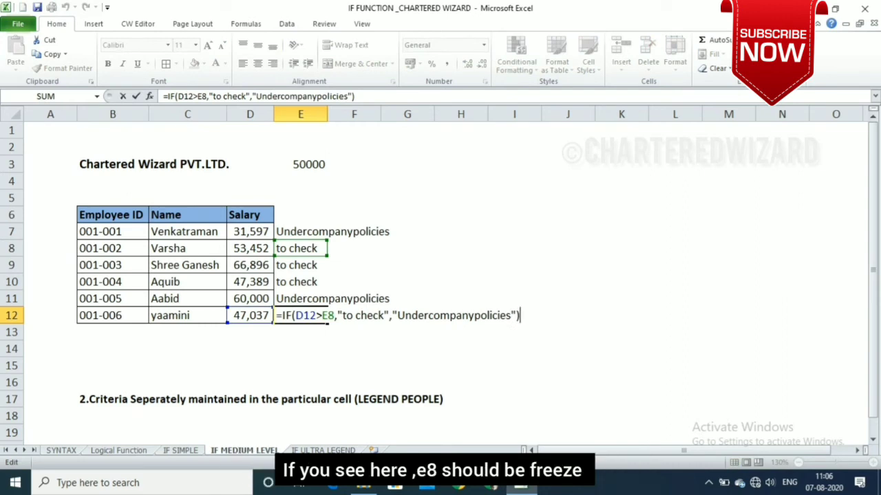
key("Return")
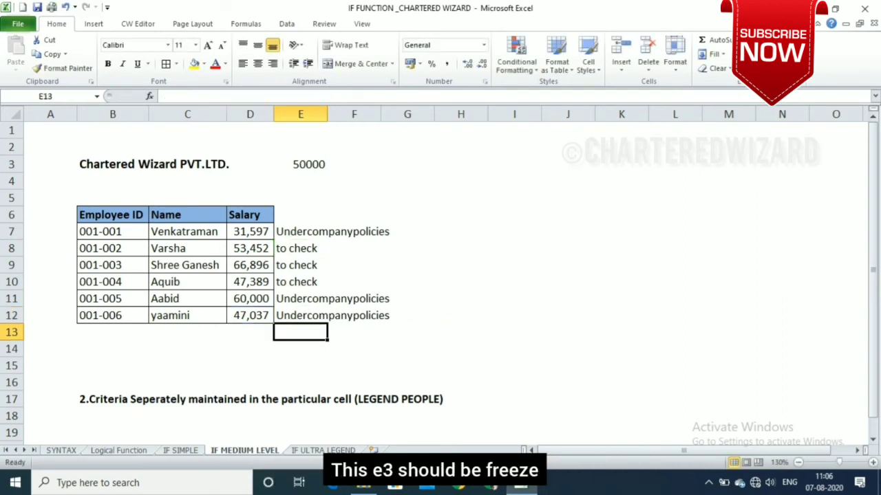
- Make the salary limit reference in E7's IF formula absolute as $E$3
key("Up")
key("Up")
key("Up")
key("Up")
key("Up")
key("Up")
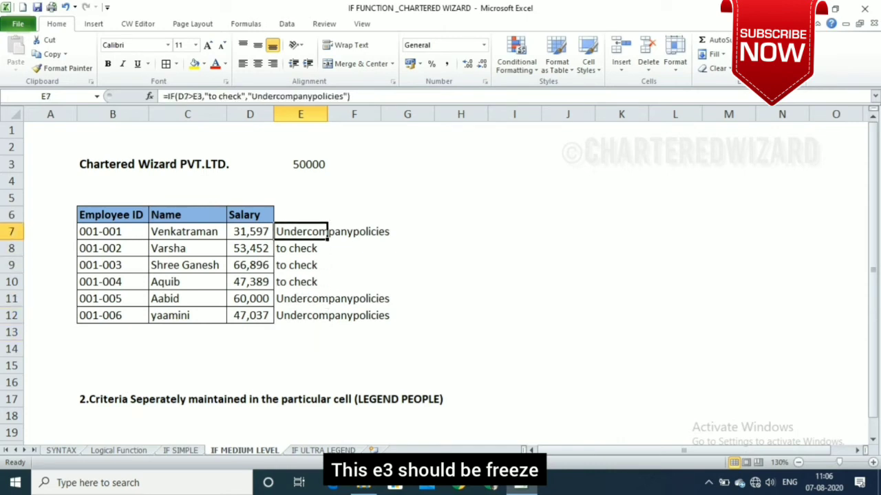
key("F2")
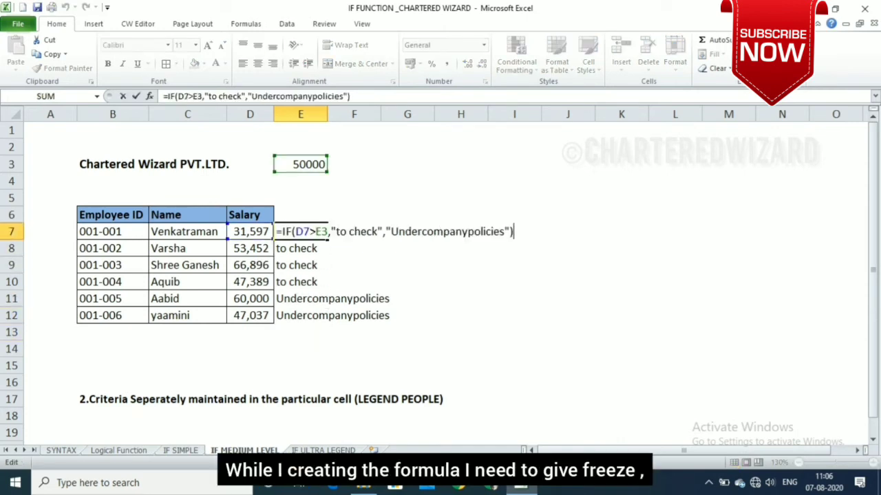
left_click(315, 231)
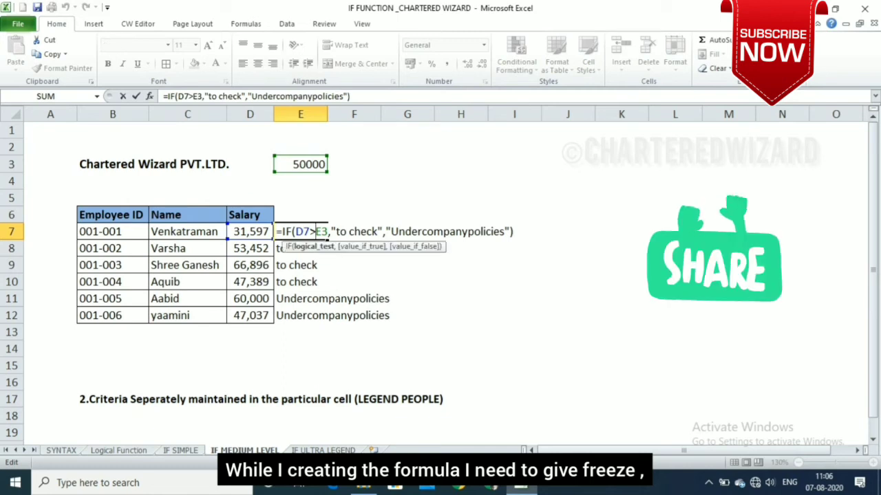
key("shift+Right")
key("shift+Right")
key("F4")
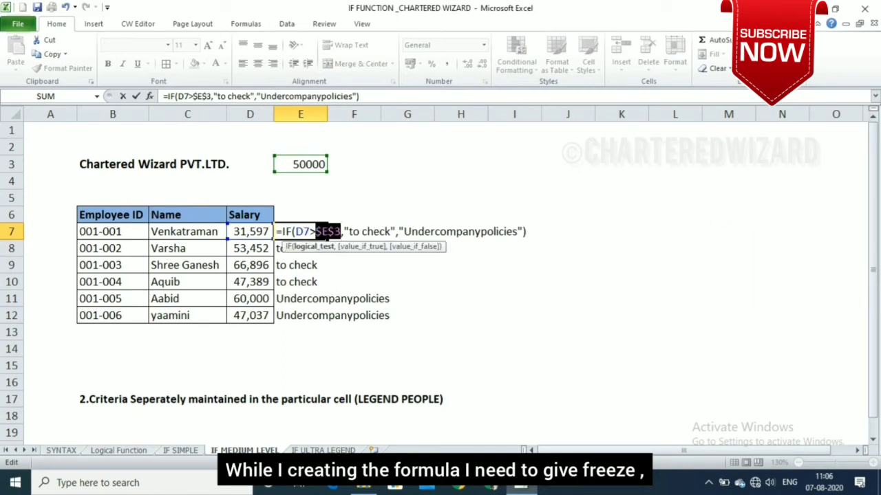
key("Return")
- Fill the formula with the absolute reference from E7 down to E12 and check the results in E9 and E8
left_click_drag(300, 231, 300, 315)
key("ctrl+d")
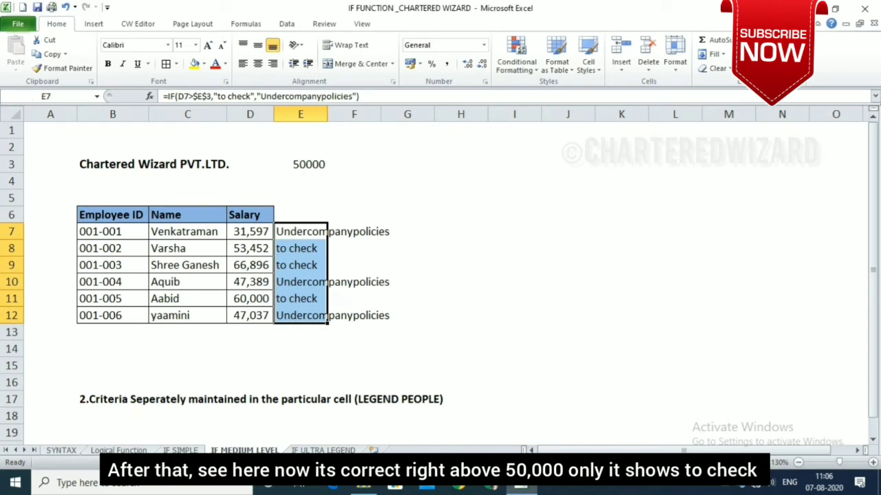
left_click(300, 264)
left_click(300, 248)
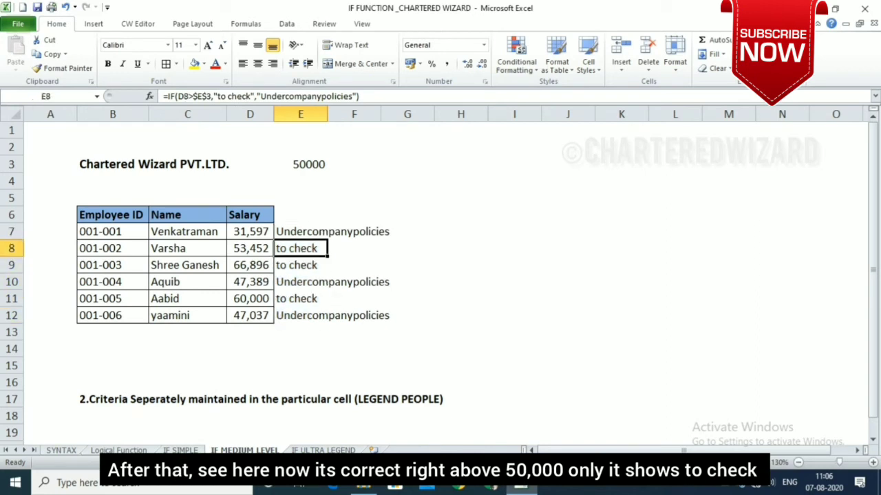
- Check the IF results in E10 and E11 against the salaries beside them
left_click(300, 281)
left_click(300, 299)
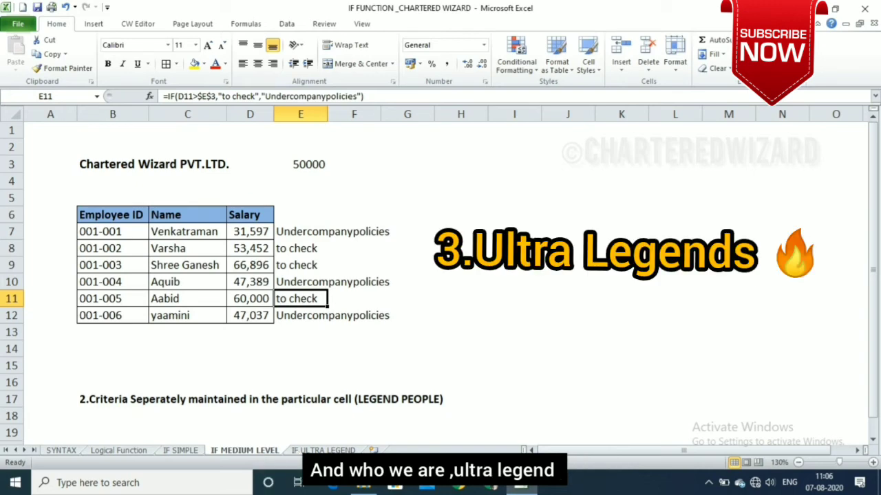
- On the IF ULTRA LEGEND sheet, enter the salary limit 50000 in E2
key("ctrl+Page_Down")
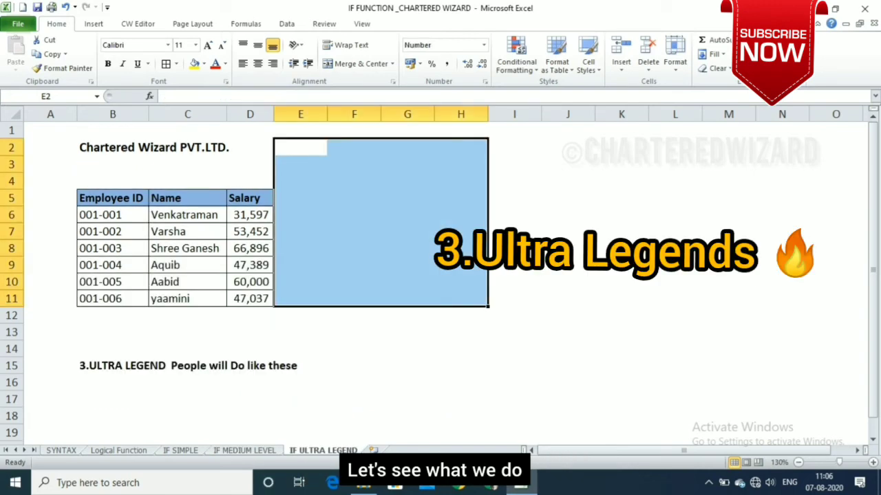
left_click(250, 264)
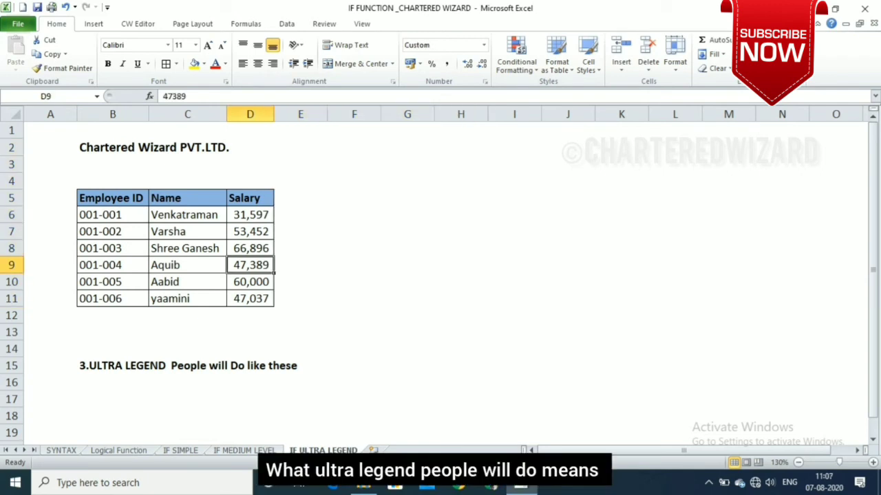
left_click(187, 231)
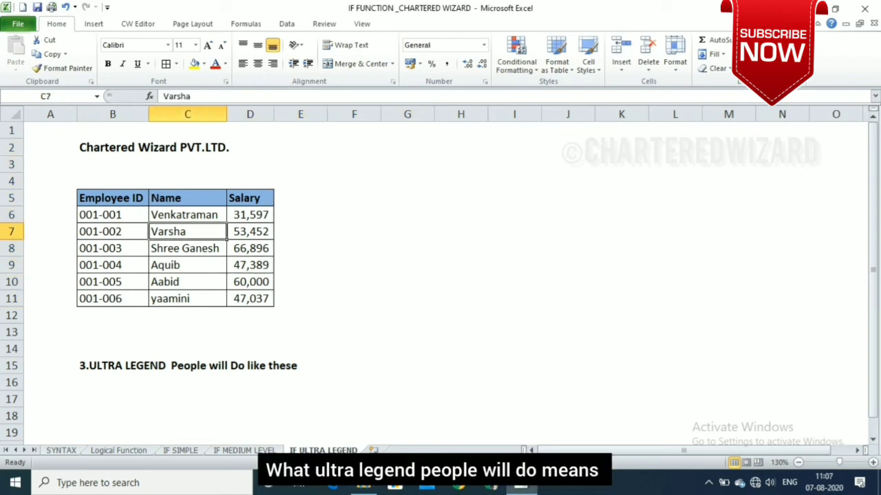
left_click(300, 215)
key("Up")
key("Up")
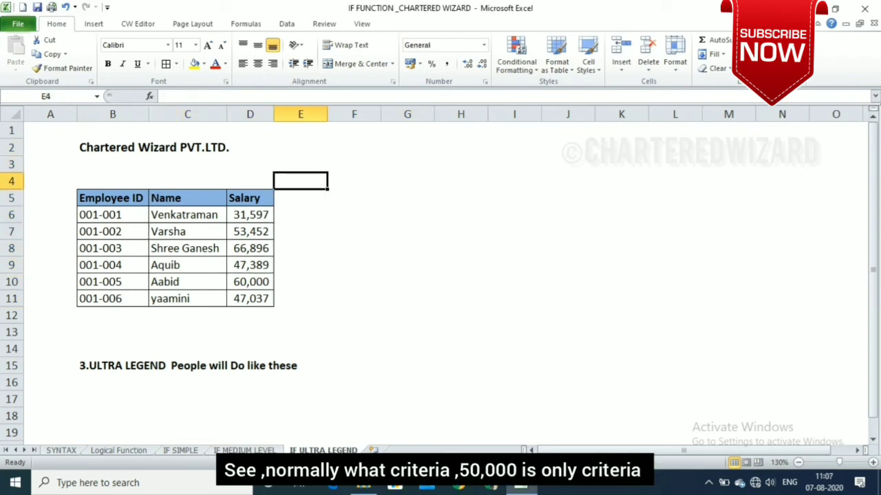
key("Up")
key("Up")
type("50000")
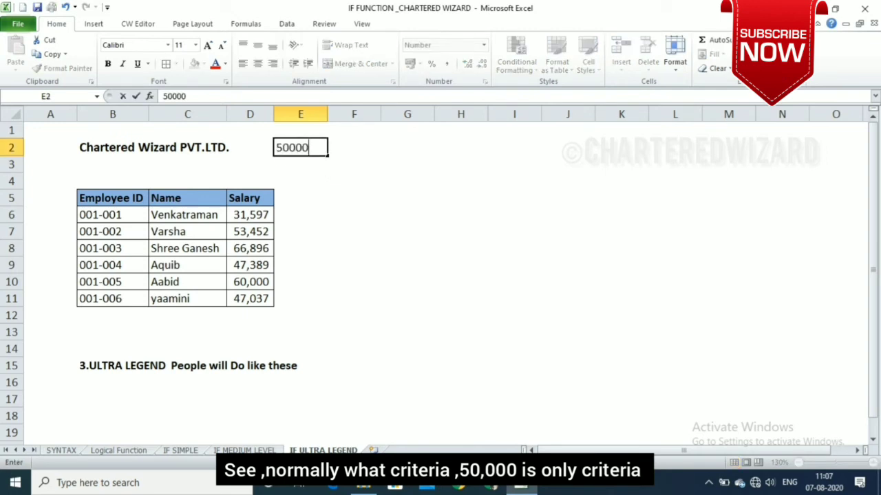
key("Return")
- Enter the result texts "to check" in G2 and "Under company policies" in G3
left_click(353, 148)
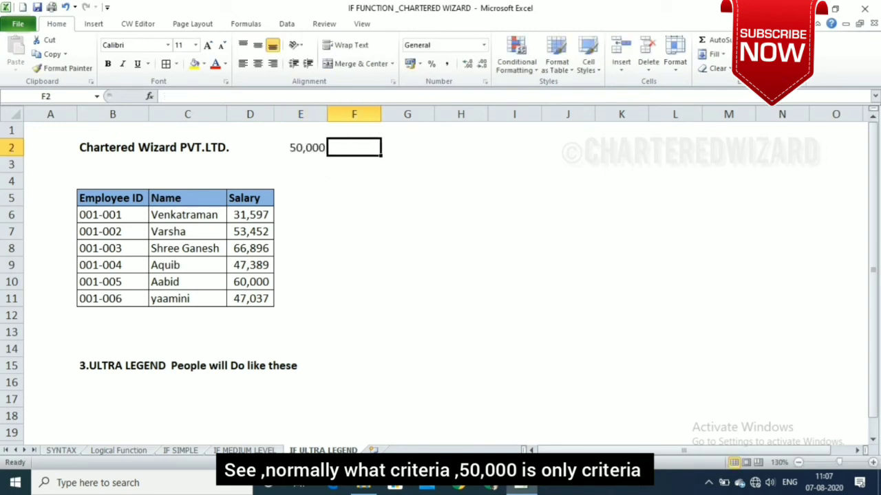
left_click(407, 147)
type("i")
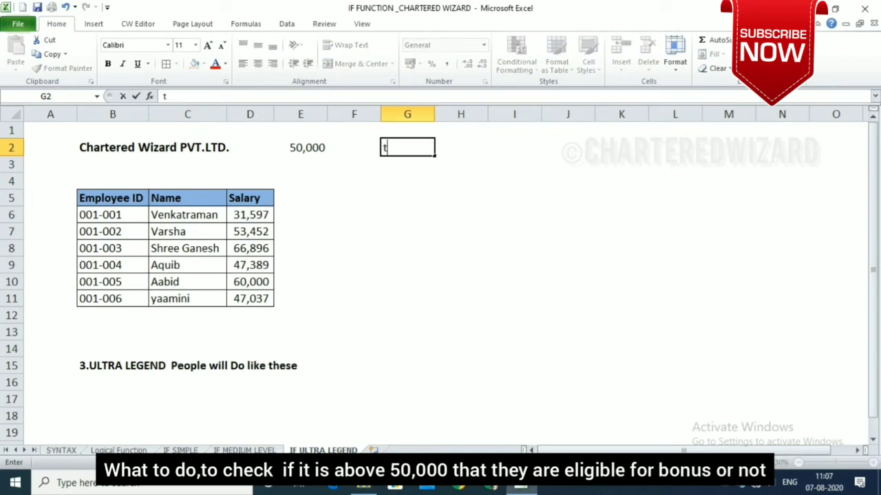
key("BackSpace")
type("to check")
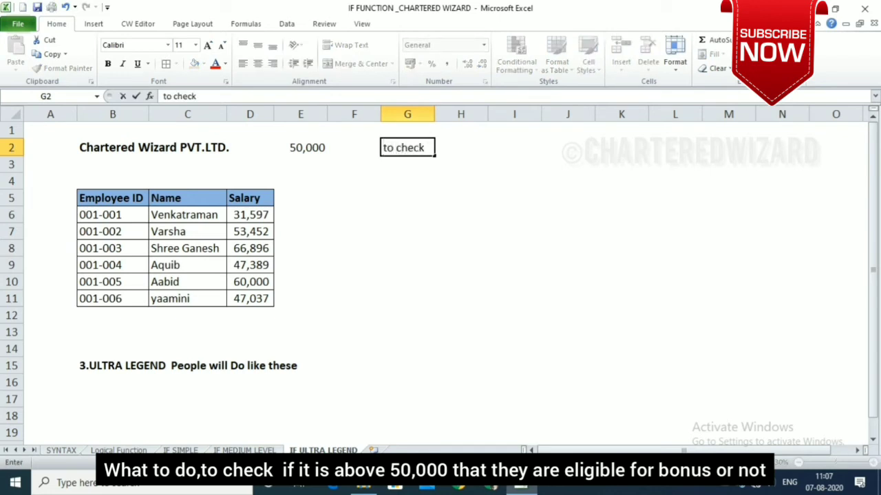
key("Return")
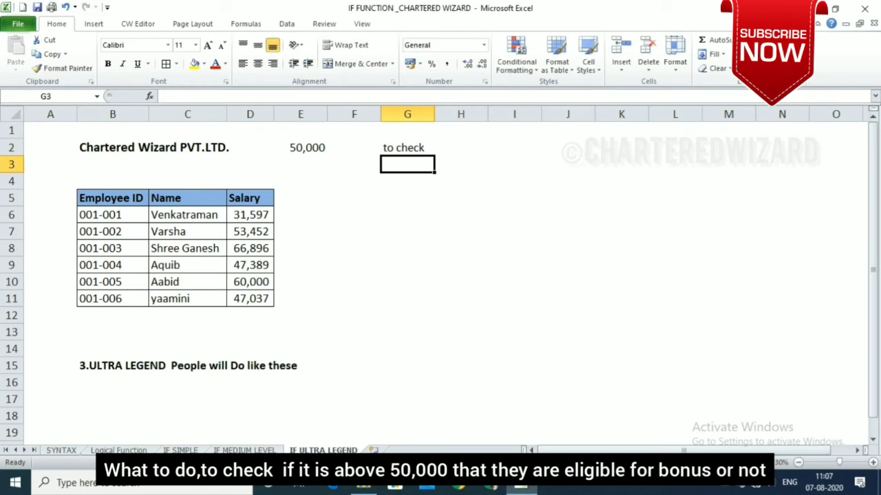
type("Unde")
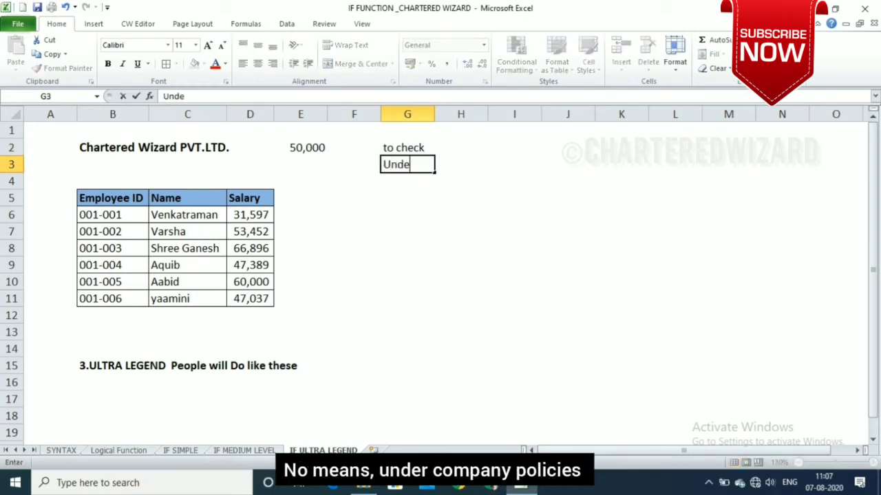
type("r compan")
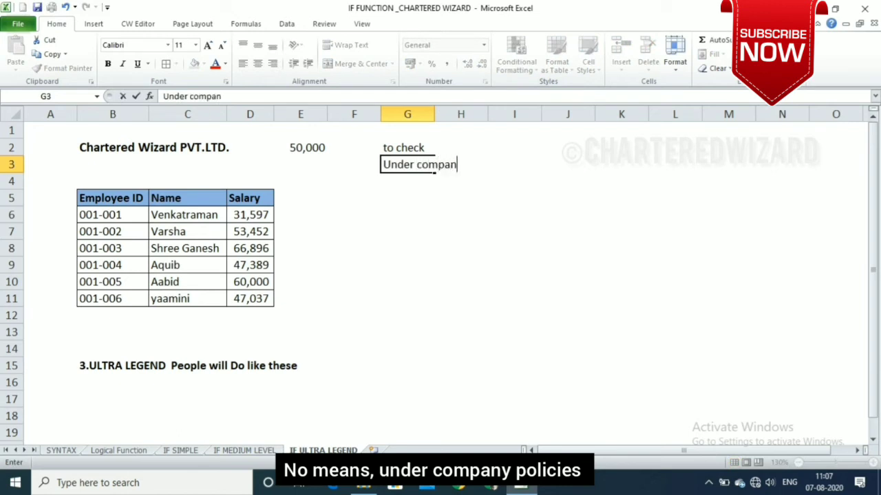
type("y policies")
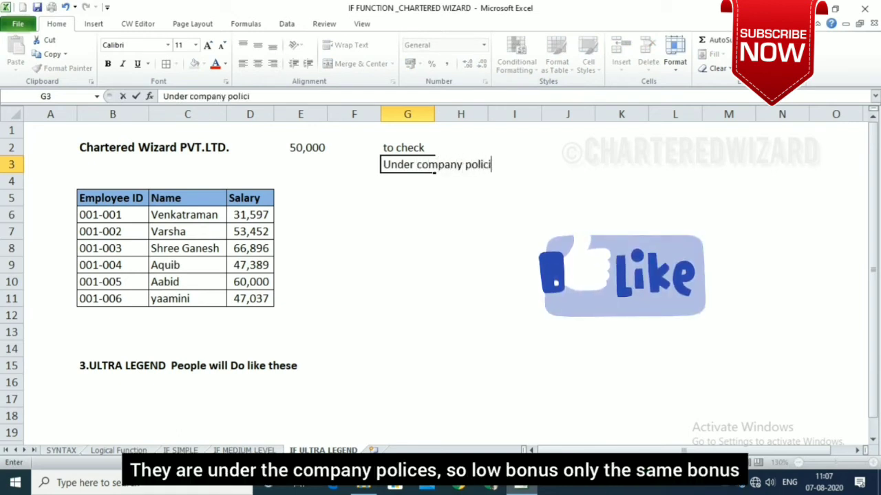
key("Return")
- Start an IF formula in E6 with the logical test D6>$E$2, using an absolute reference for the limit
key("Left")
key("Left")
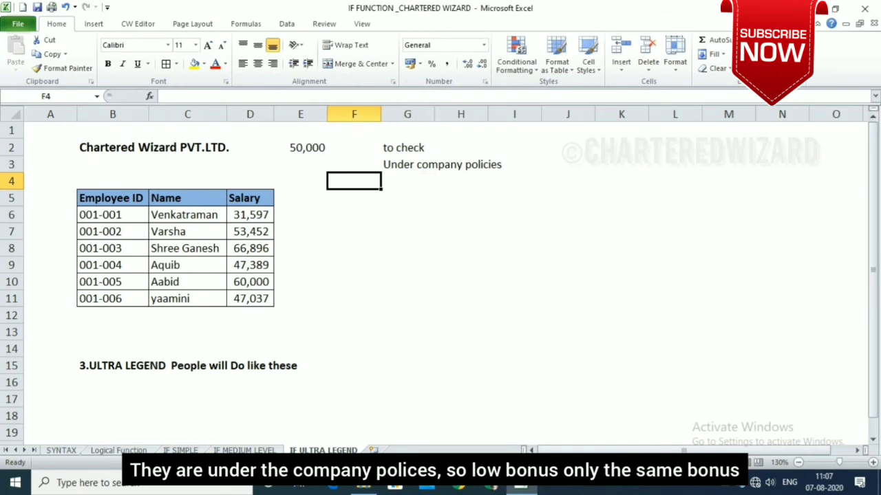
key("Down")
key("Down")
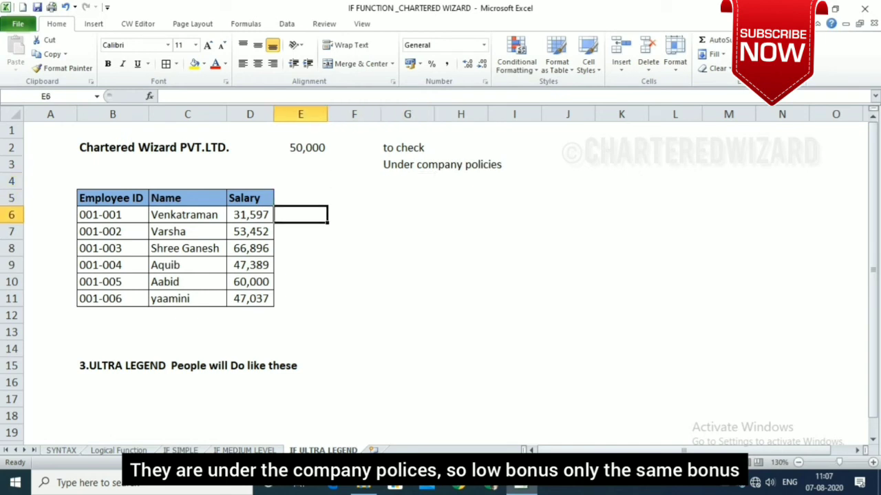
type("=")
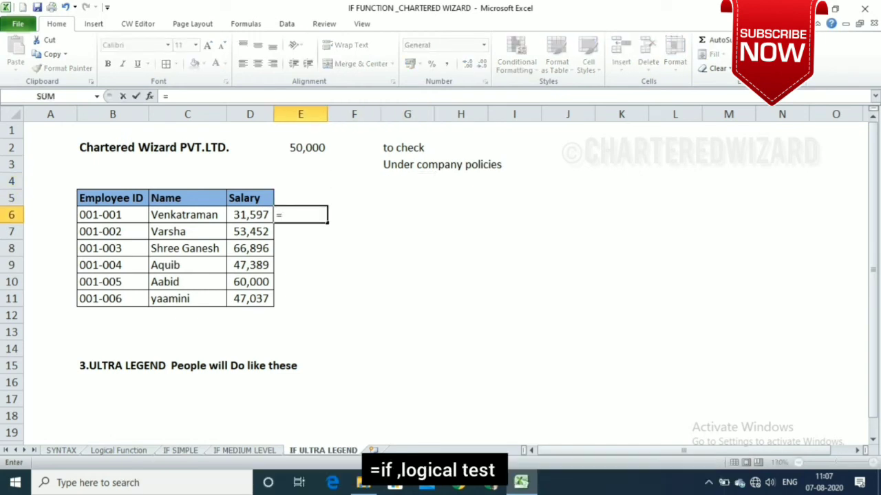
type("if(")
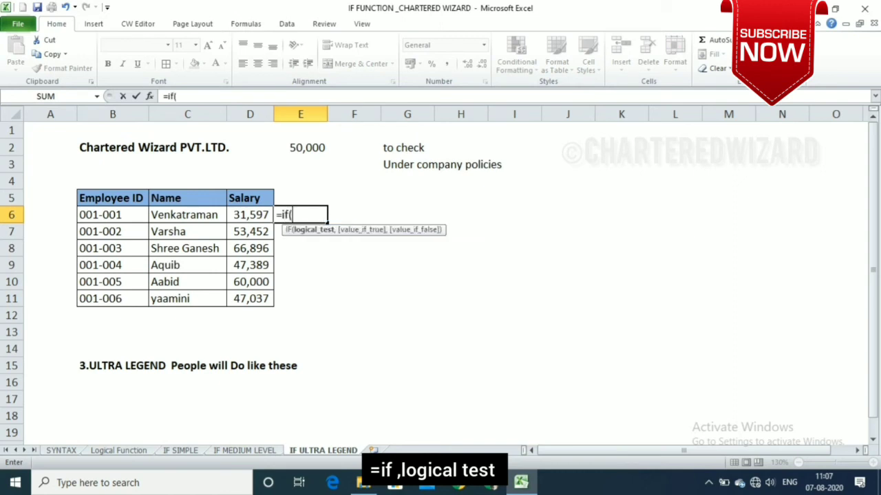
key("Left")
type(">")
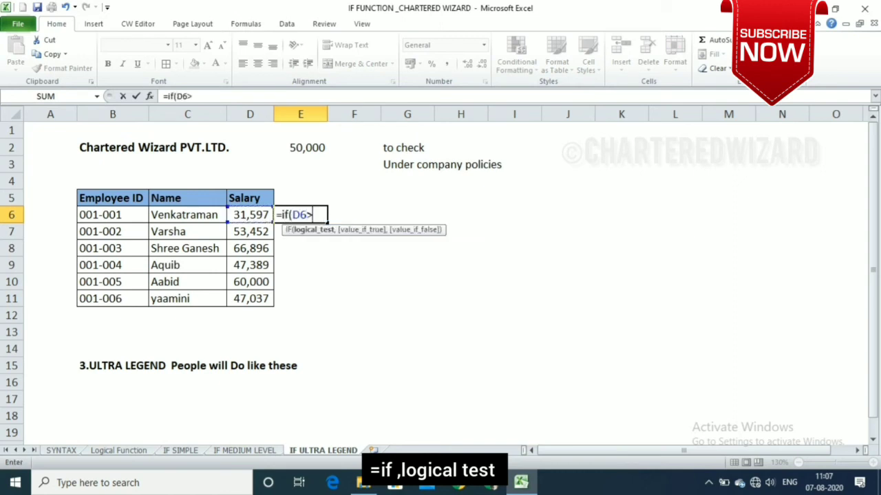
key("Up")
key("Up")
key("Up")
key("Up")
key("F4")
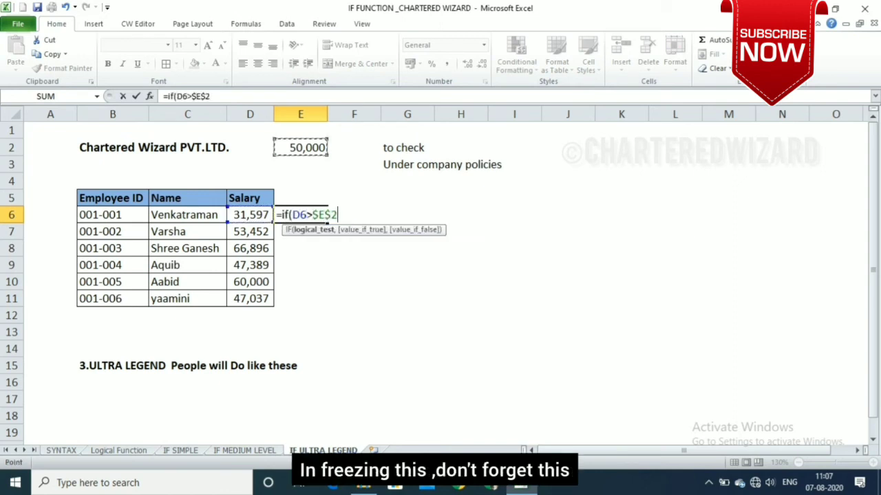
- Add G2 as the value if true and G3 as the value if false in E6's IF formula
type(",")
key("Up")
key("Right")
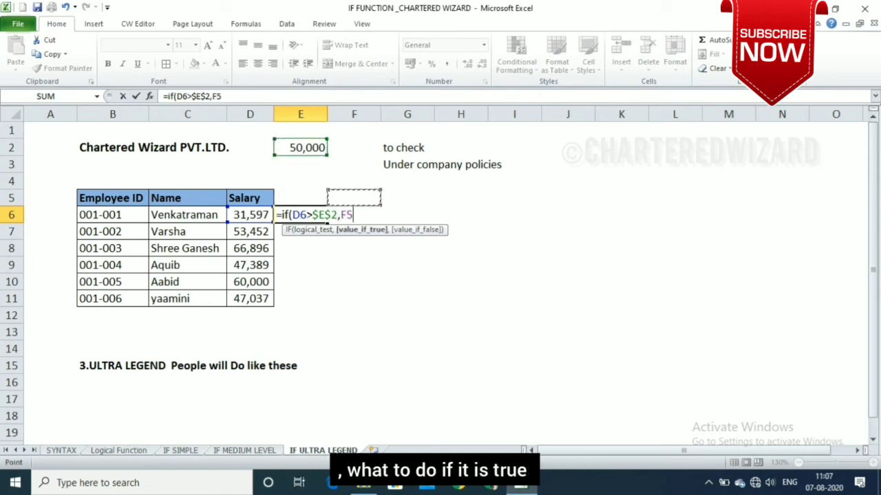
key("Right")
key("Up")
key("Up")
key("Up")
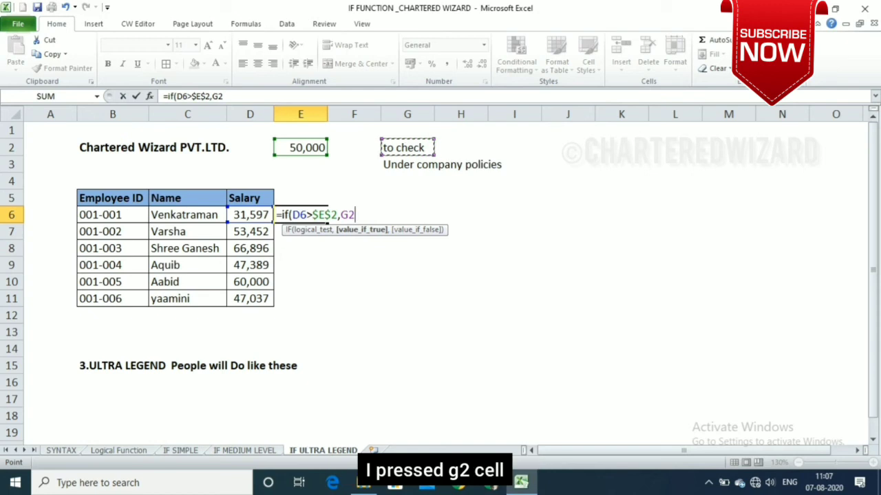
type(",")
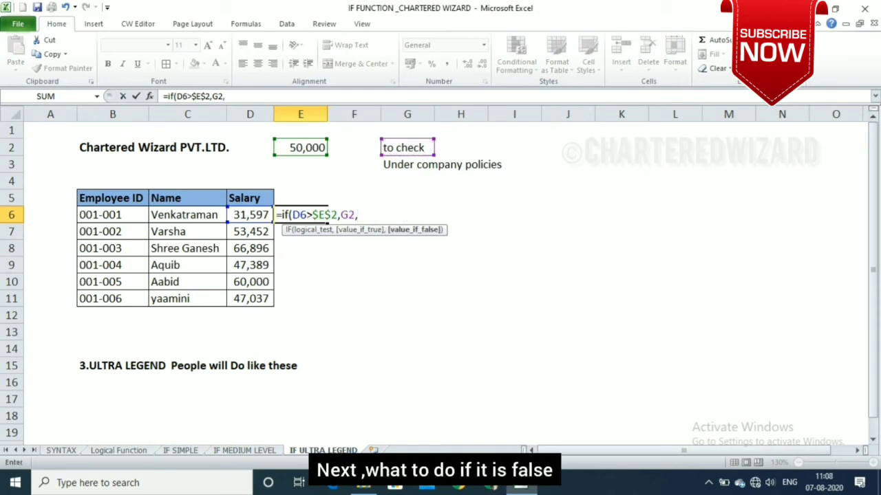
left_click(406, 165)
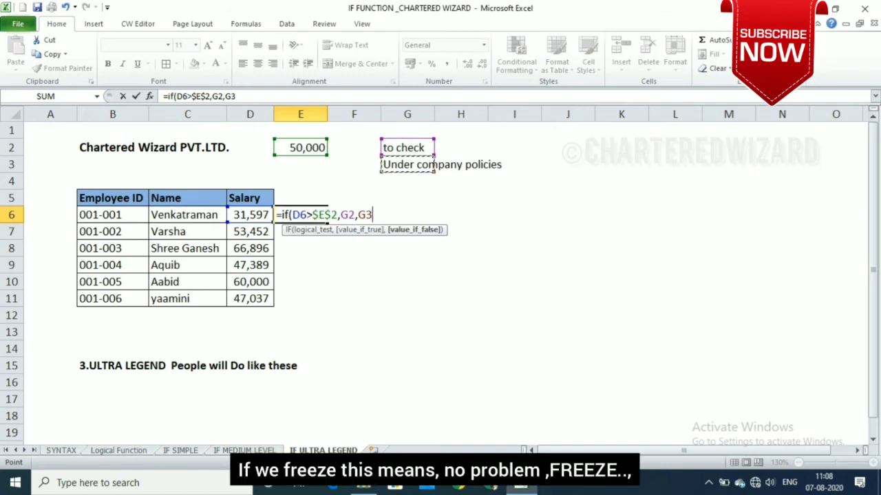
- Make both result references absolute as $G$2 and $G$3 and complete E6's IF formula
left_click(339, 215)
key("F4")
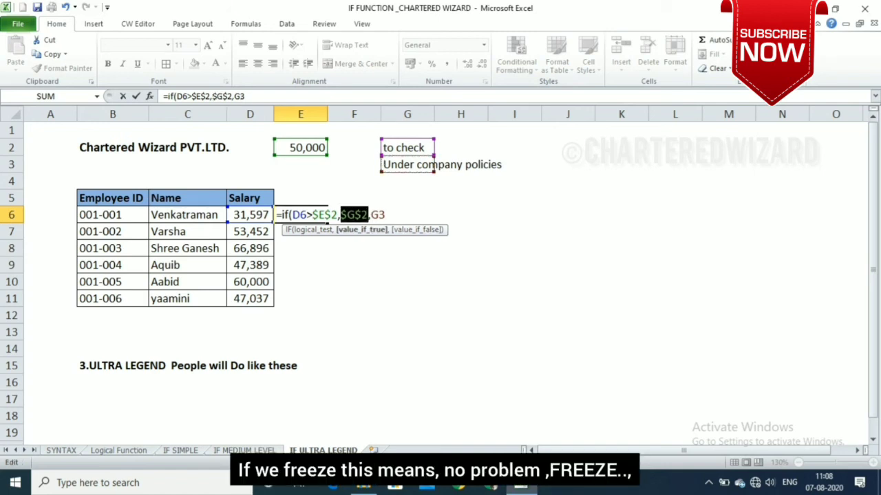
left_click(378, 215)
key("F4")
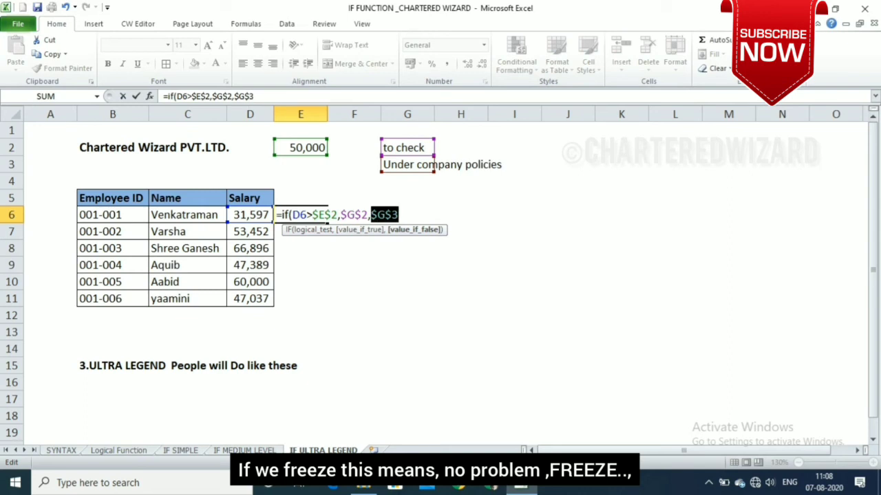
type(")")
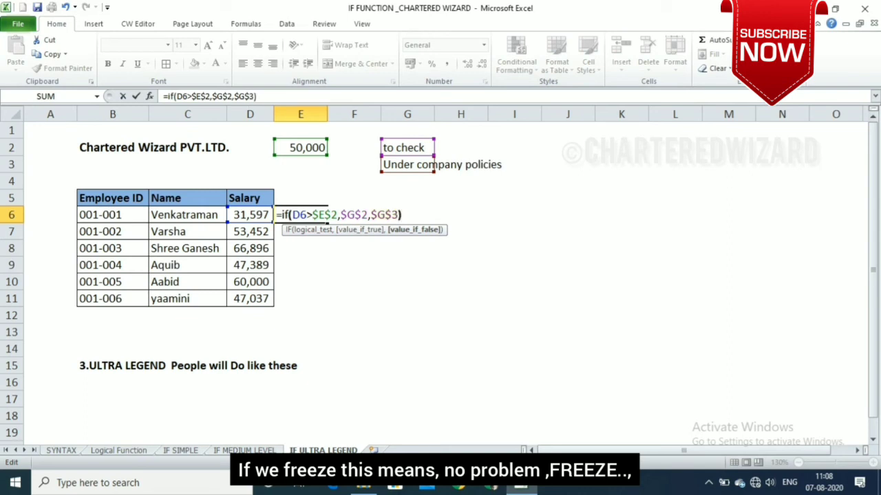
key("Return")
- Fill the IF formula from E6 down to E11 and review which cells E6's formula references
left_click_drag(300, 215, 300, 299)
key("ctrl+d")
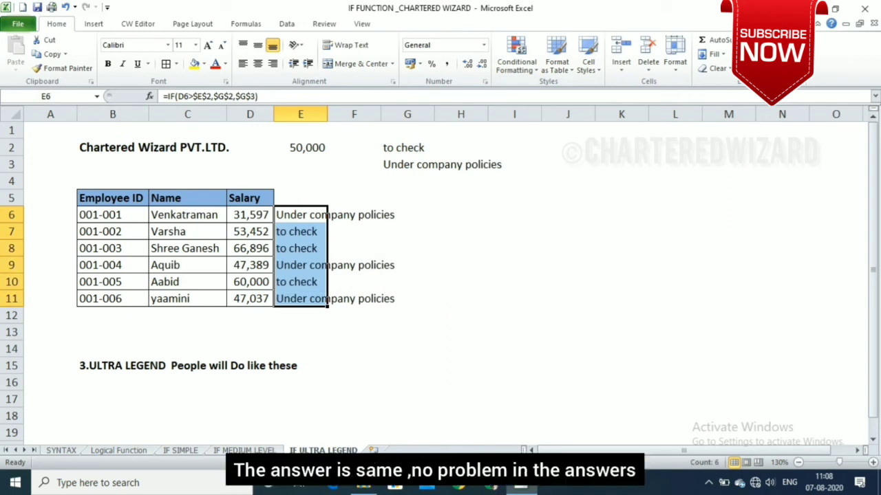
key("Up")
key("Down")
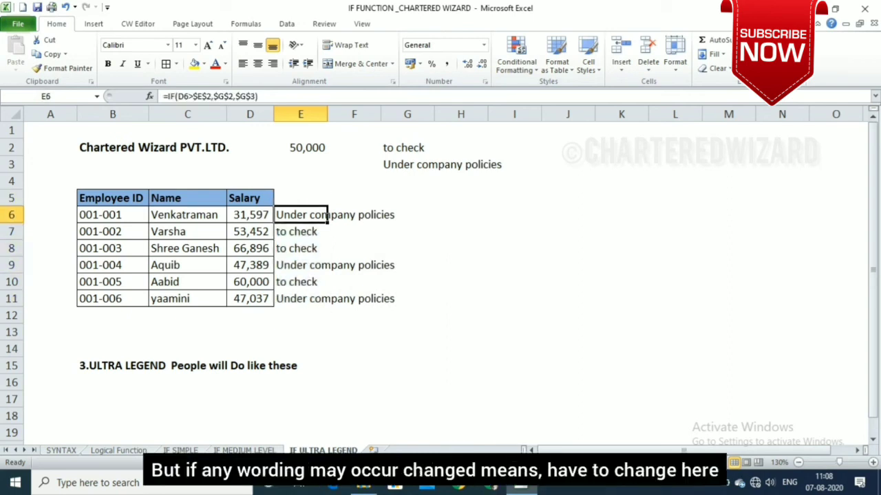
key("F2")
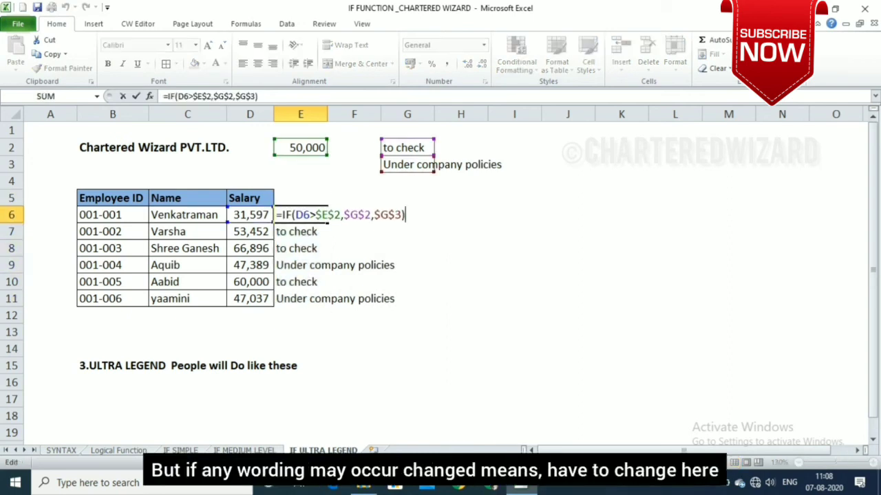
key("Return")
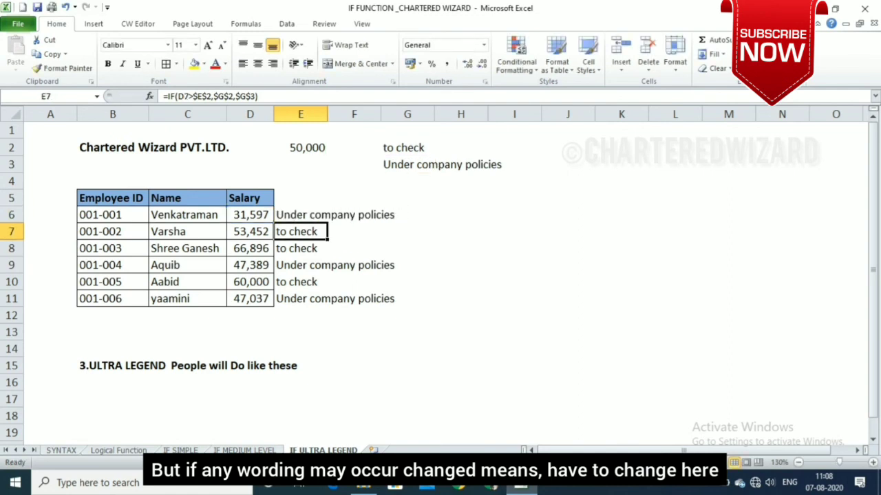
- Review the result texts written inside E7's IF formula on the IF MEDIUM LEVEL sheet, leaving it as it is
key("Up")
key("ctrl+Page_Up")
key("Up")
key("Up")
key("Up")
key("Up")
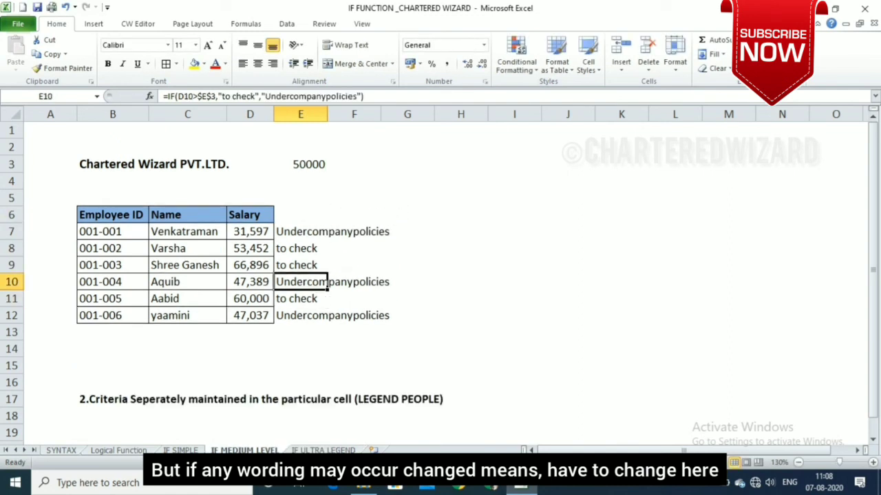
key("F2")
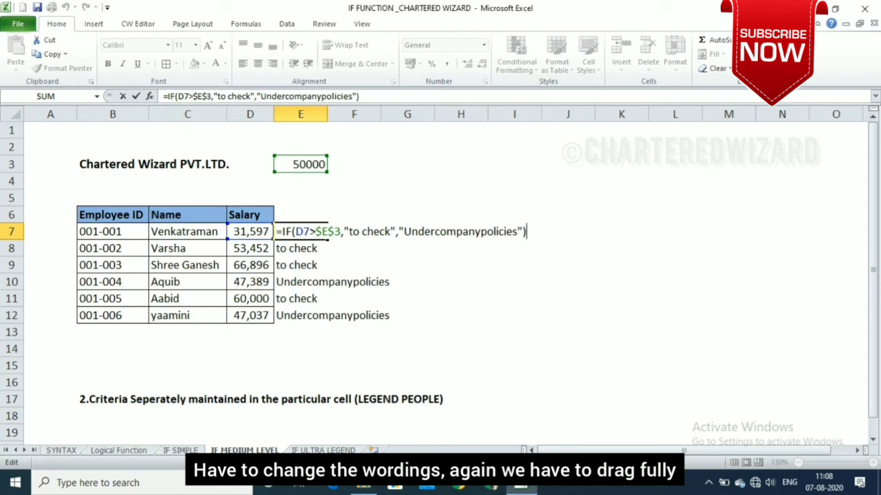
key("Return")
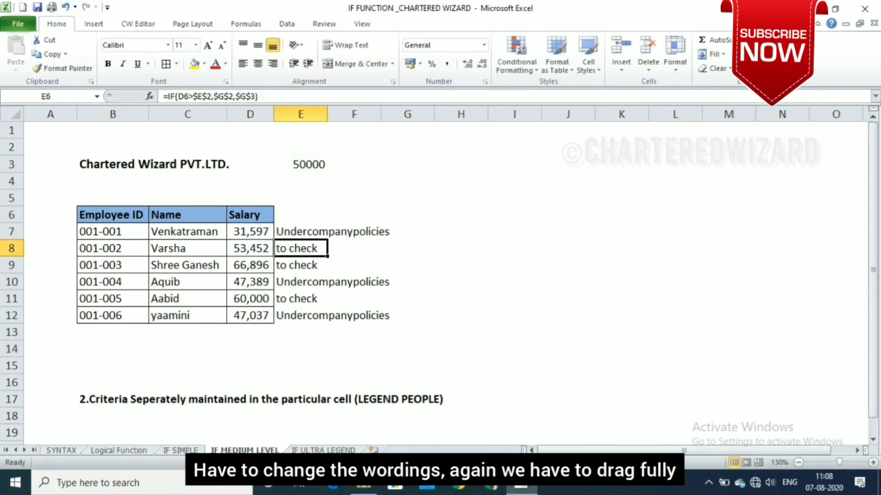
- On the IF ULTRA LEGEND sheet, replace the value-if-true text in G2 with "o"
key("ctrl+Page_Down")
key("Up")
key("Right")
key("Right")
key("Up")
key("Up")
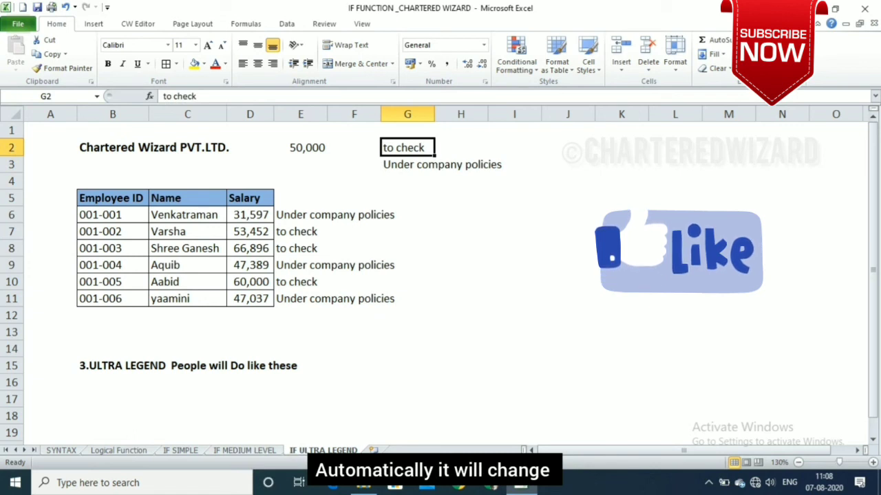
type("o")
key("Return")
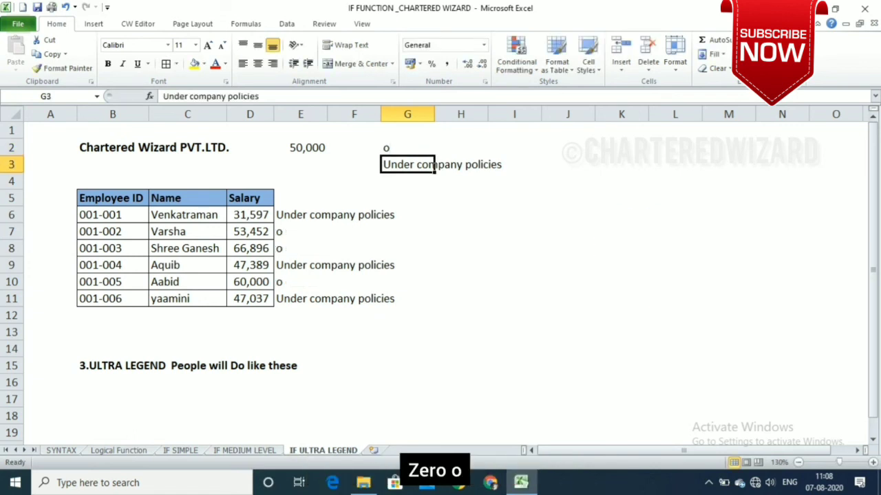
- Undo the last text replacement in G2, and review the limit cell E2 and the result texts in G2 and G3
key("Up")
key("ctrl+z")
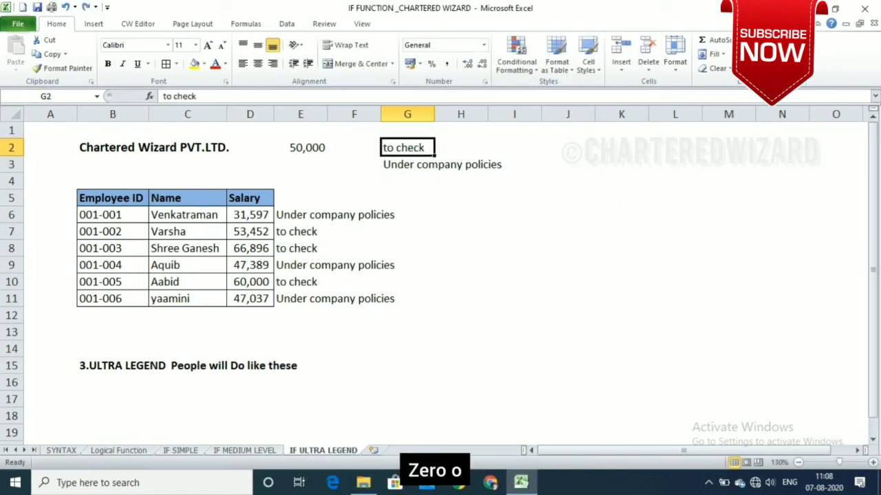
key("Down")
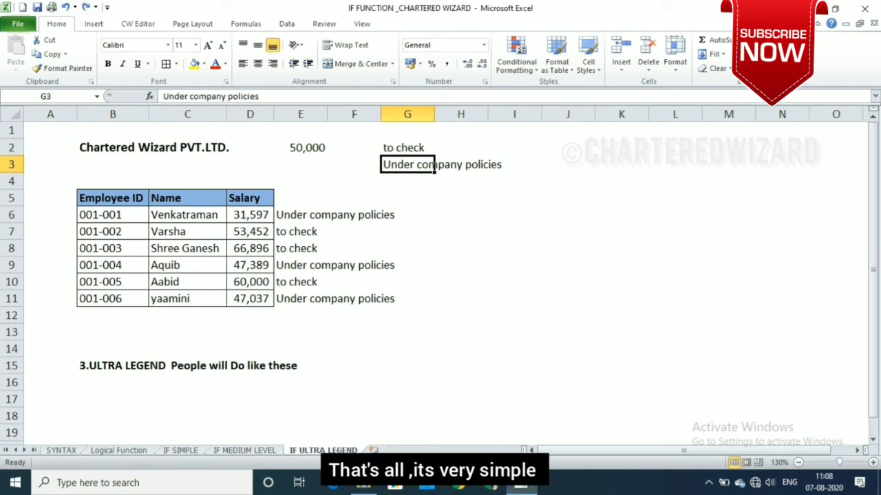
left_click(300, 147)
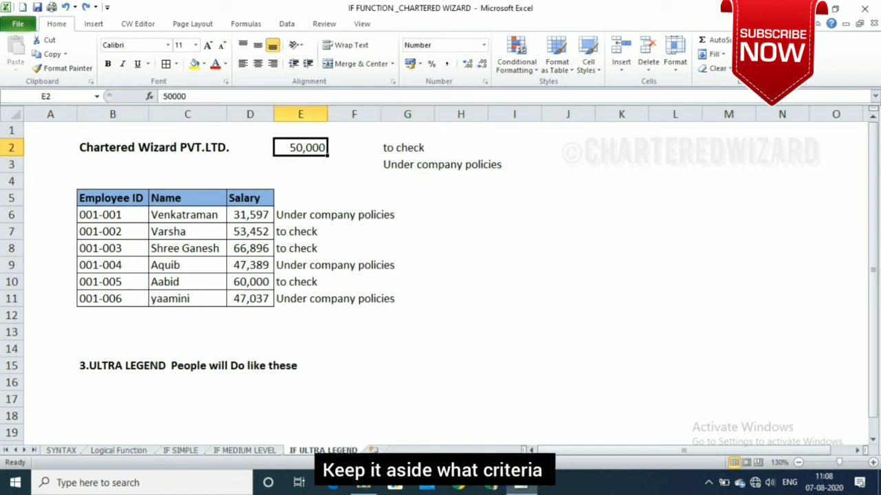
left_click(407, 147)
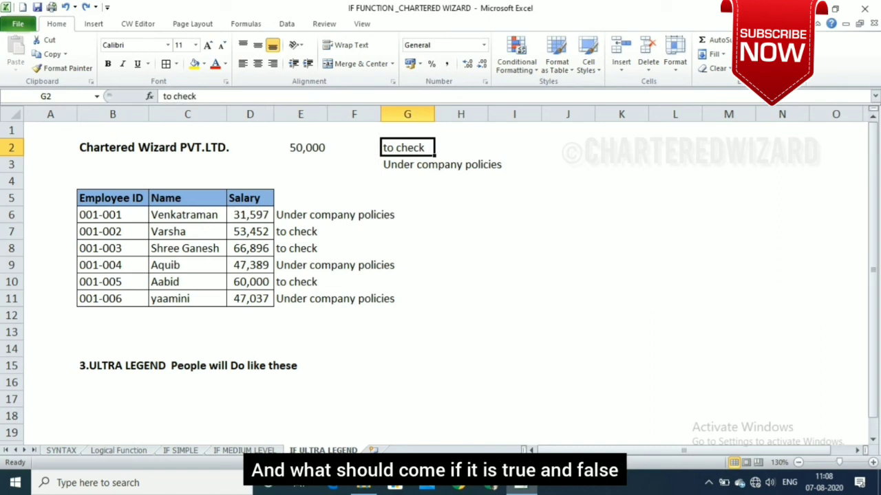
left_click(407, 164)
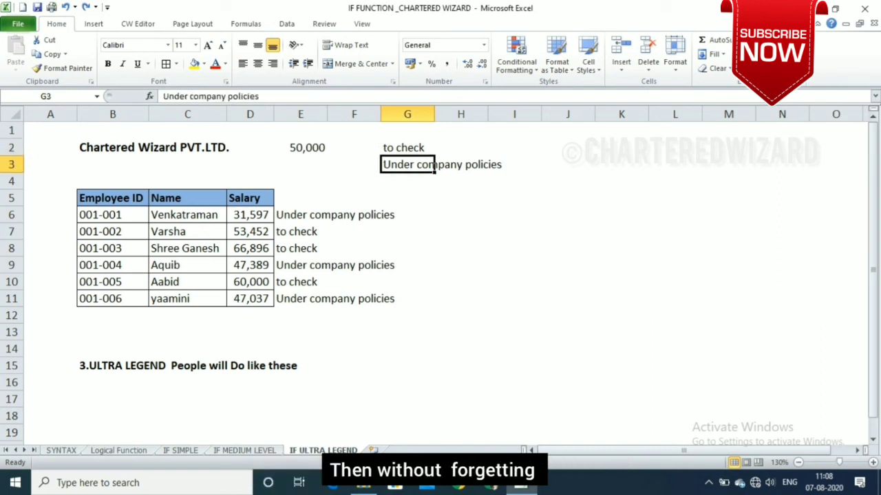
left_click(300, 231)
- Enter the reminder "FREEZE" in cell H7 and make it bold
left_click(460, 231)
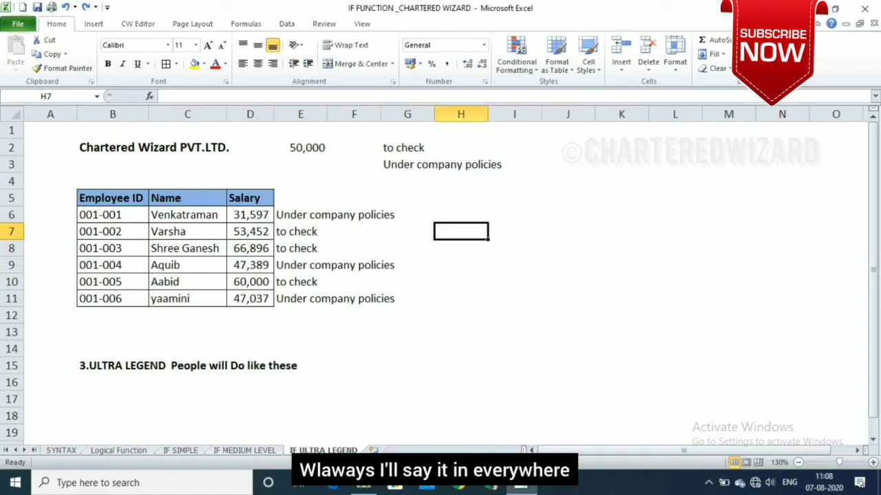
type("FRE")
key("BackSpace")
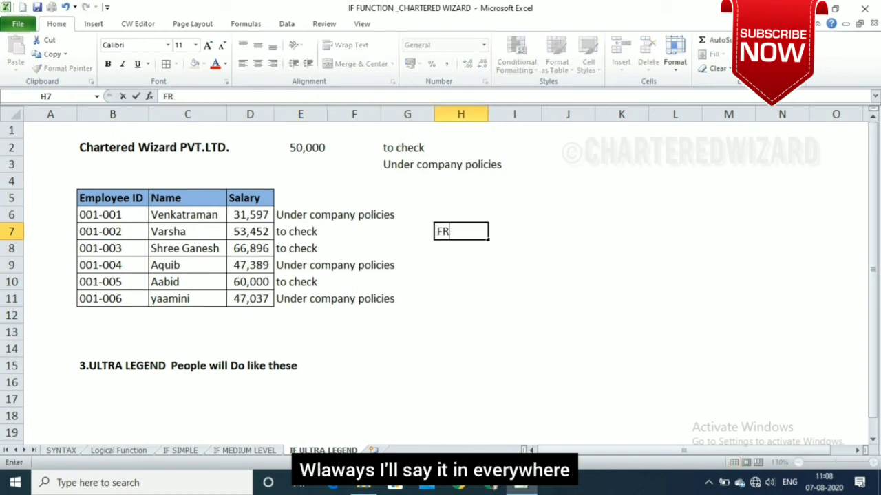
type("EEZE")
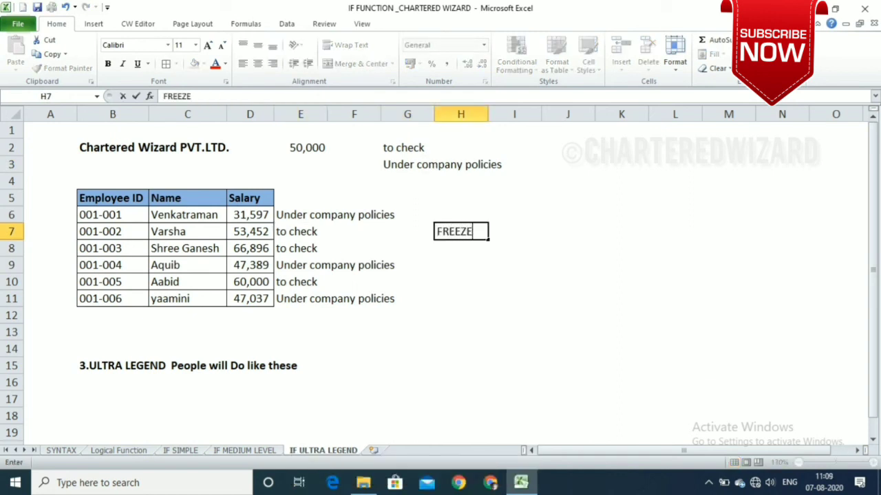
key("Return")
left_click(460, 231)
key("ctrl+b")
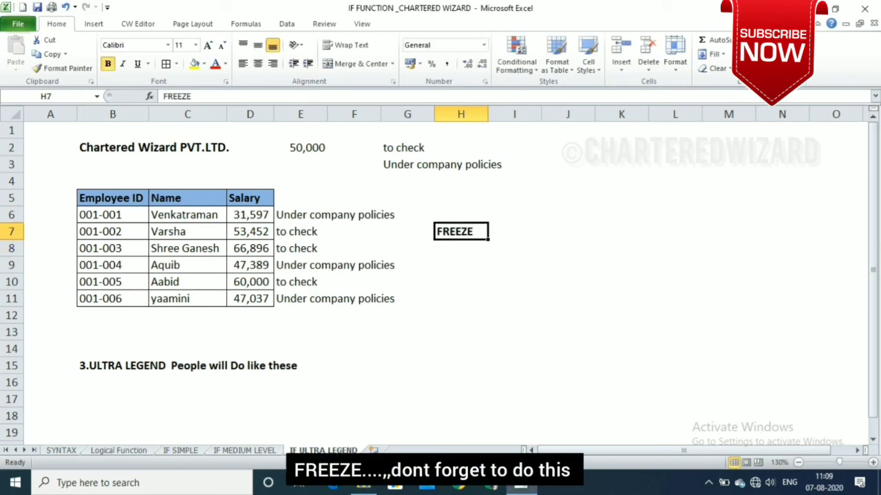